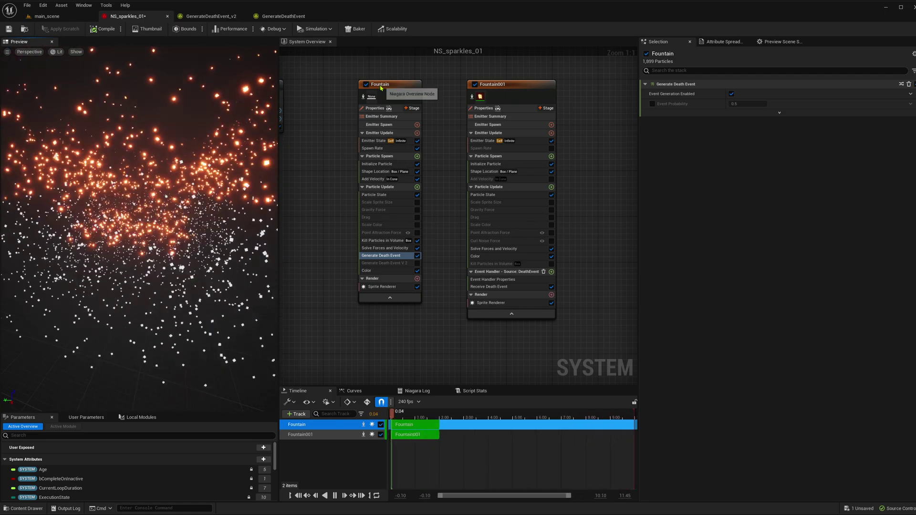
# Inspect the Fountain emitter's Generate Death Event module and the Fountain001 emitter's Receive Death Event module
pyautogui.click(399, 89)
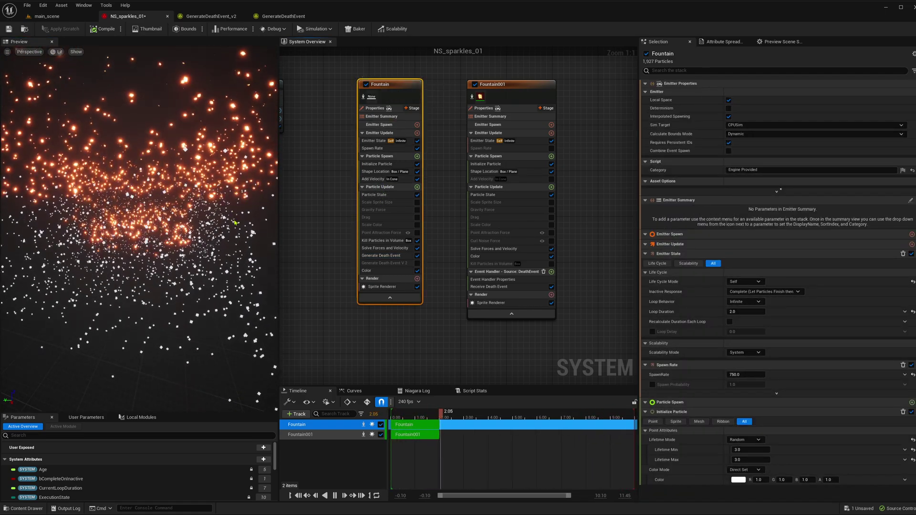
pyautogui.click(379, 258)
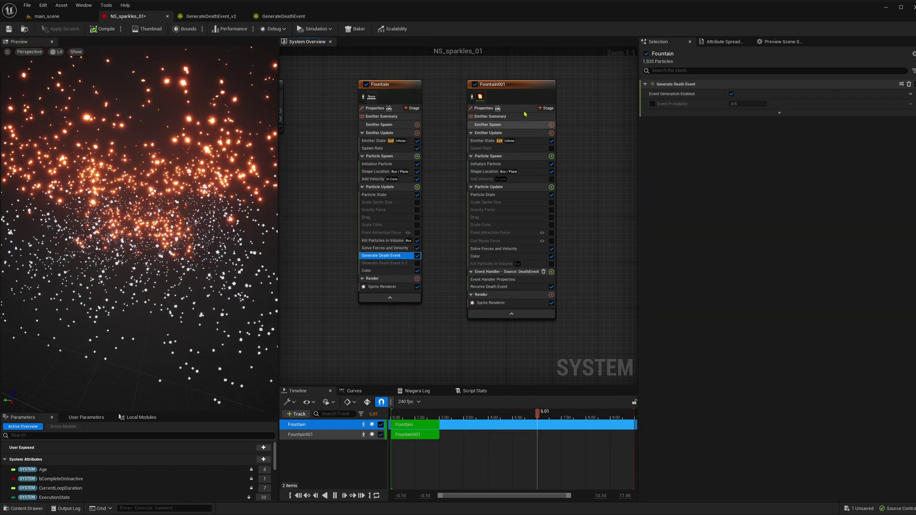
pyautogui.click(519, 87)
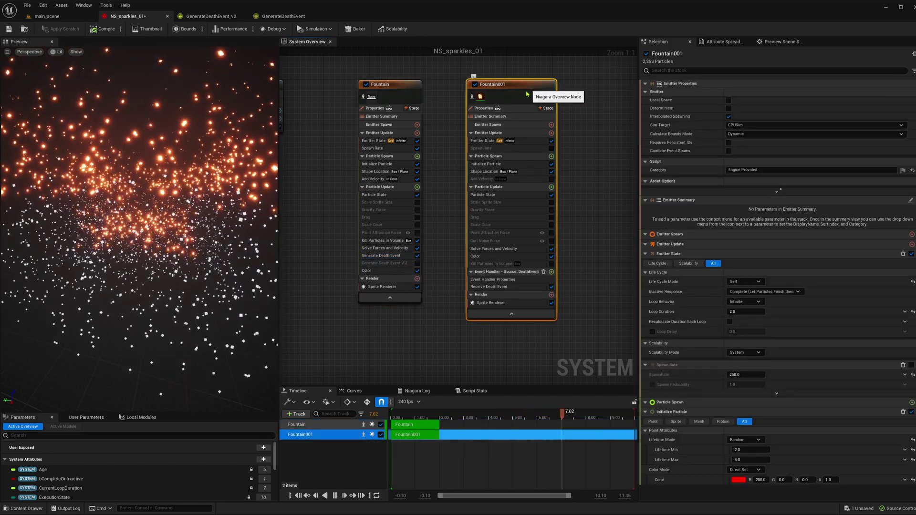
pyautogui.click(506, 287)
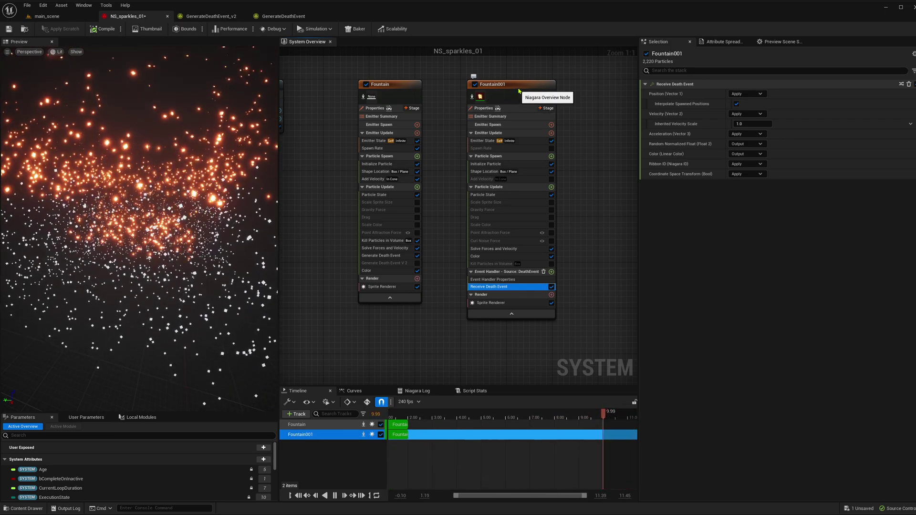
# Turn the Fountain emitter's Kill Particles in Volume module off and back on to compare the spawned particles
pyautogui.click(222, 246)
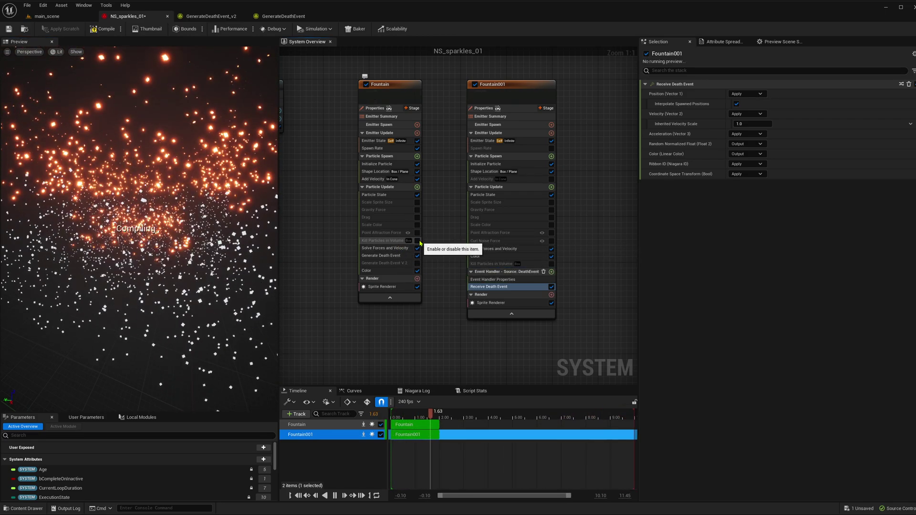
pyautogui.click(419, 241)
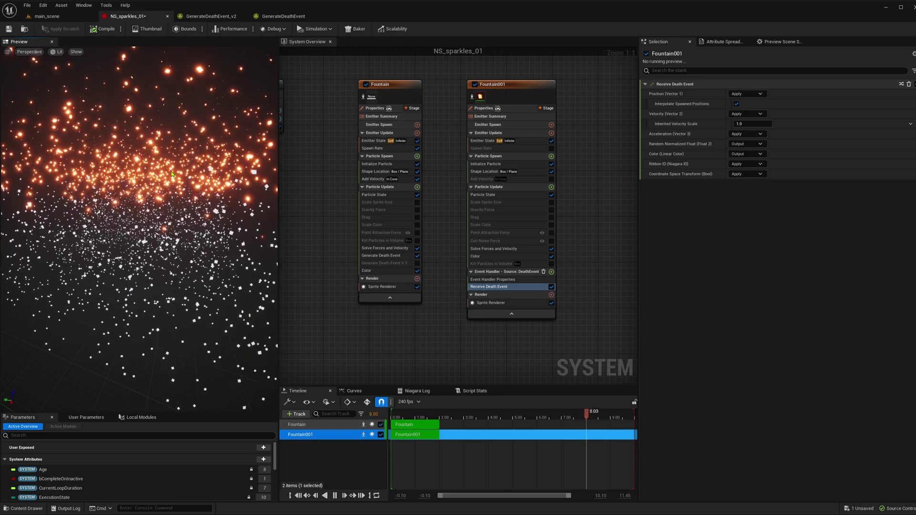
pyautogui.click(417, 241)
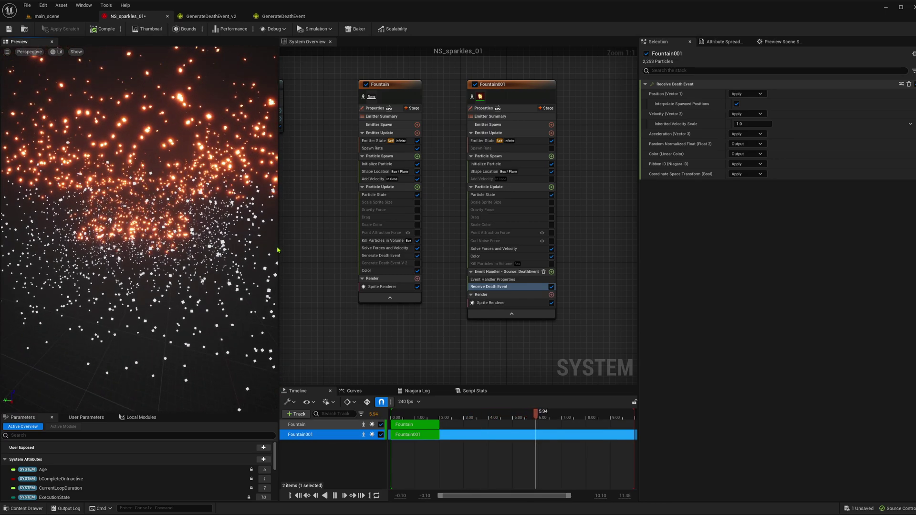
# Swap Fountain's Generate Death Event module for Generate Death Event V 2 and enable its IgnoreWhenDiedByAge option
pyautogui.click(388, 257)
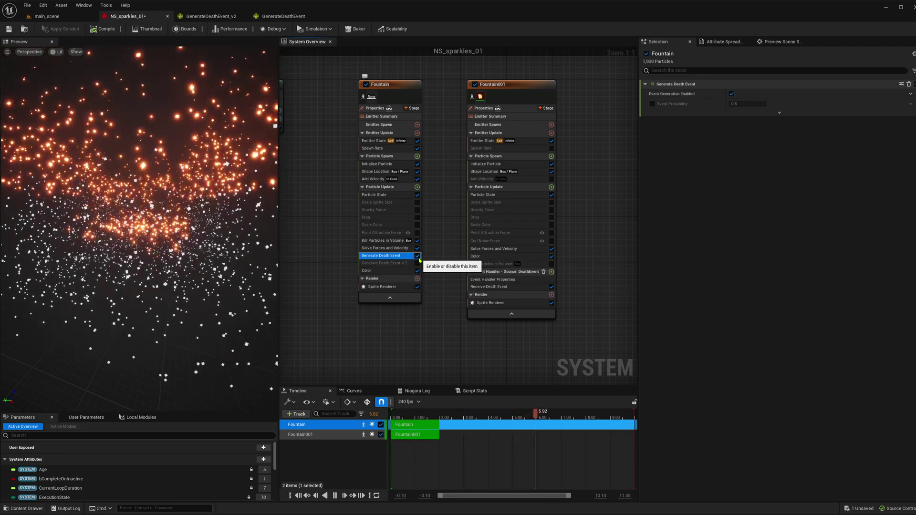
pyautogui.click(417, 256)
pyautogui.click(417, 263)
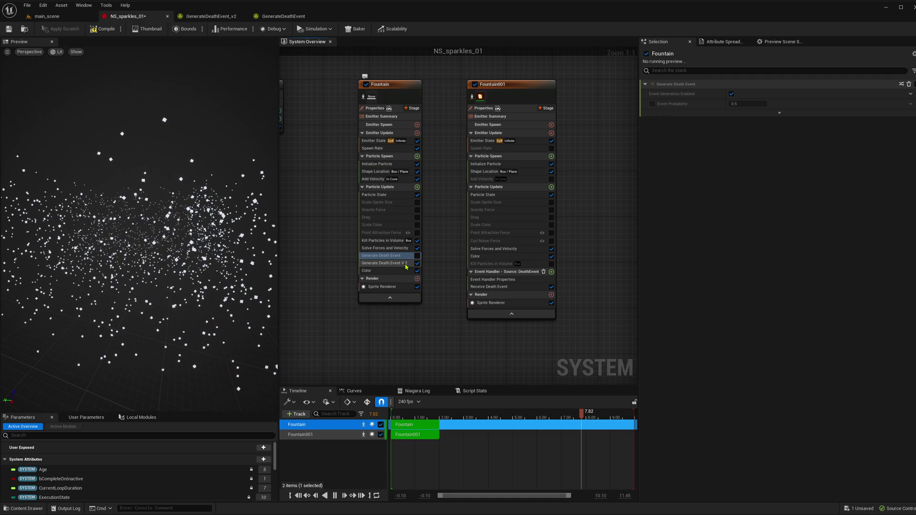
pyautogui.click(404, 264)
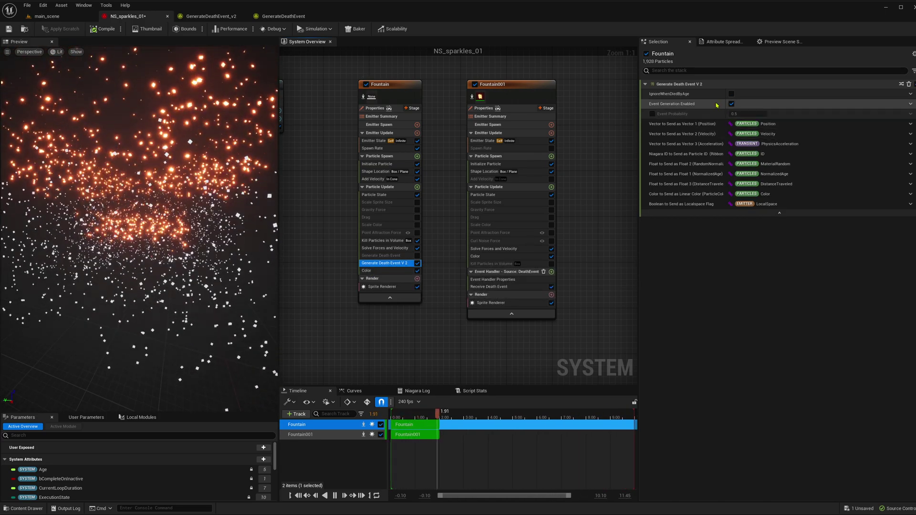
pyautogui.click(731, 94)
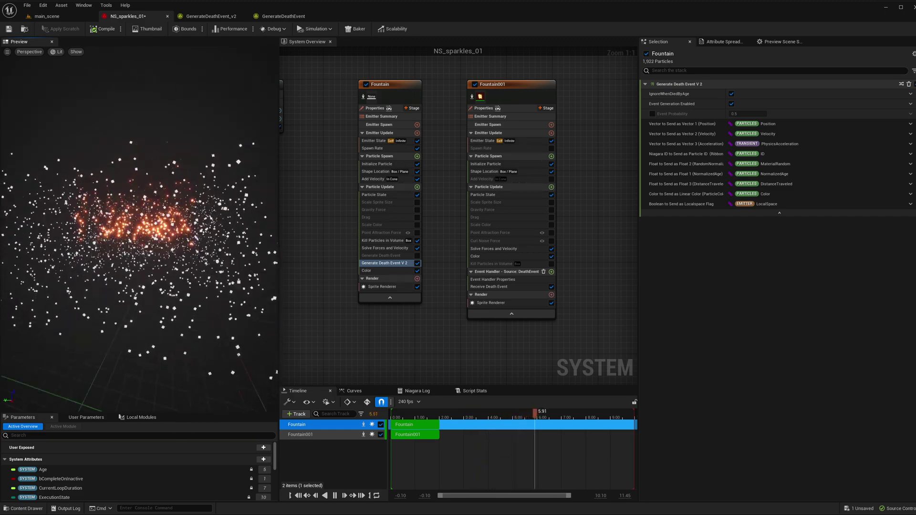
# Disable Generate Death Event V 2 in the Fountain emitter and delete its Generate Death Event module
pyautogui.click(498, 89)
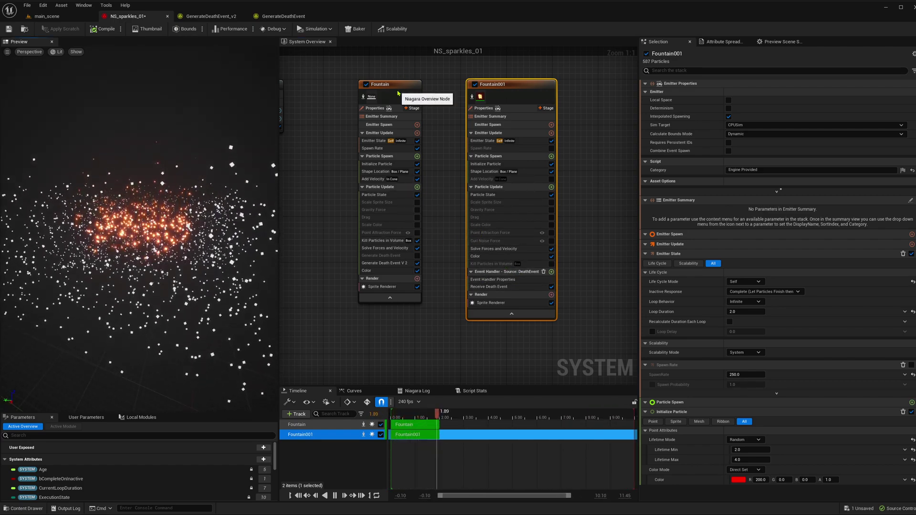
pyautogui.click(398, 94)
pyautogui.click(417, 263)
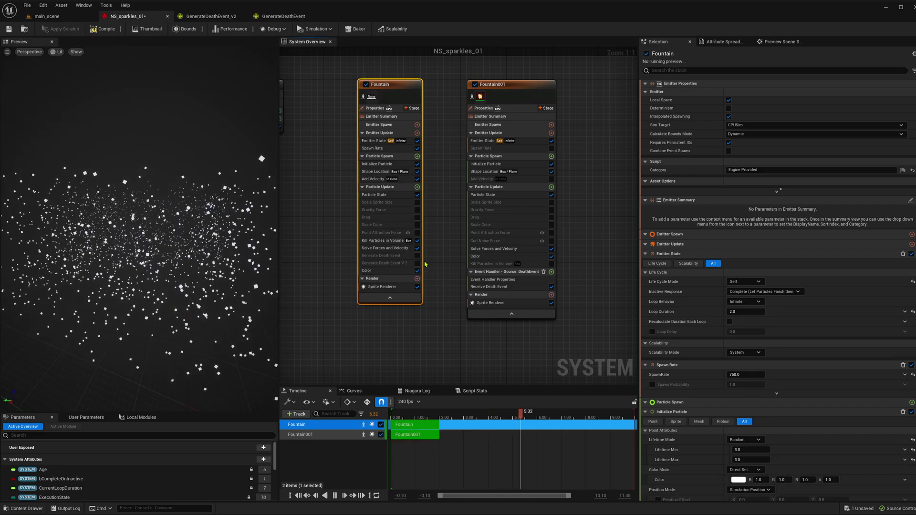
pyautogui.click(399, 256)
pyautogui.press('Delete')
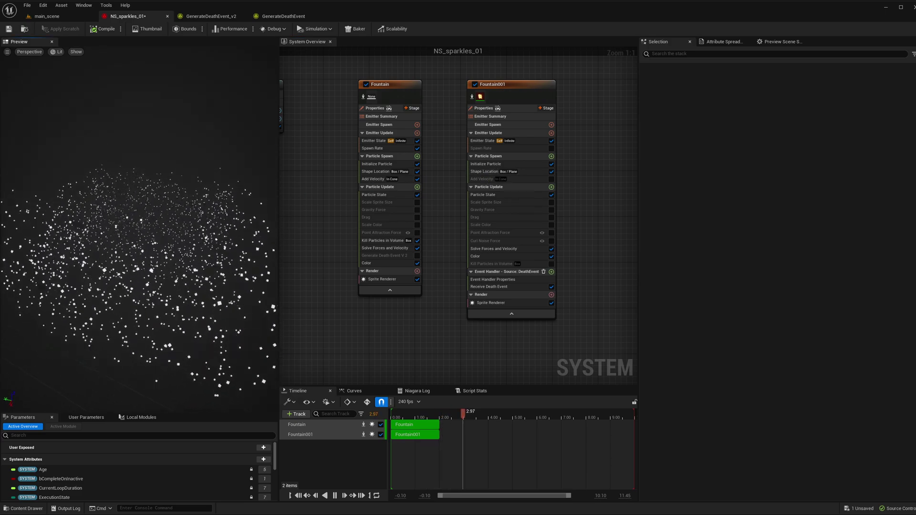
# Add a standard Generate Death Event module to the Fountain emitter's Particle Update stage
pyautogui.click(417, 187)
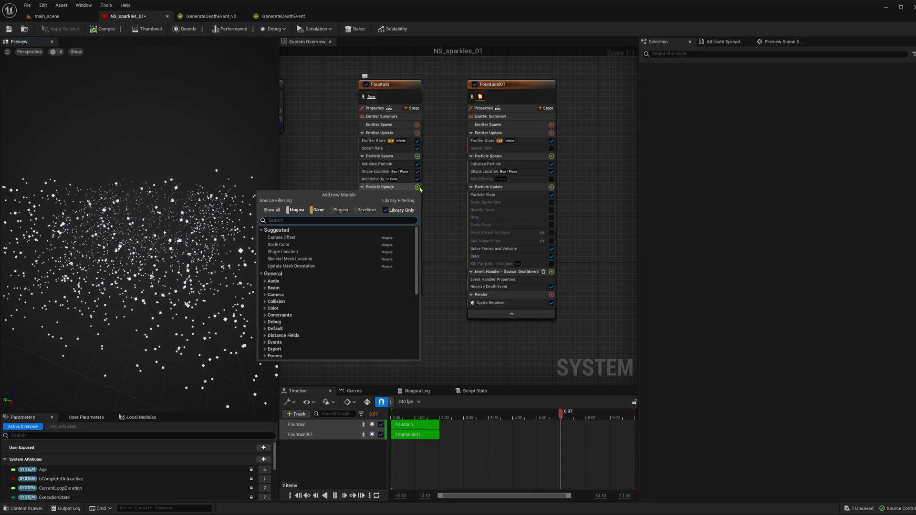
pyautogui.write('death')
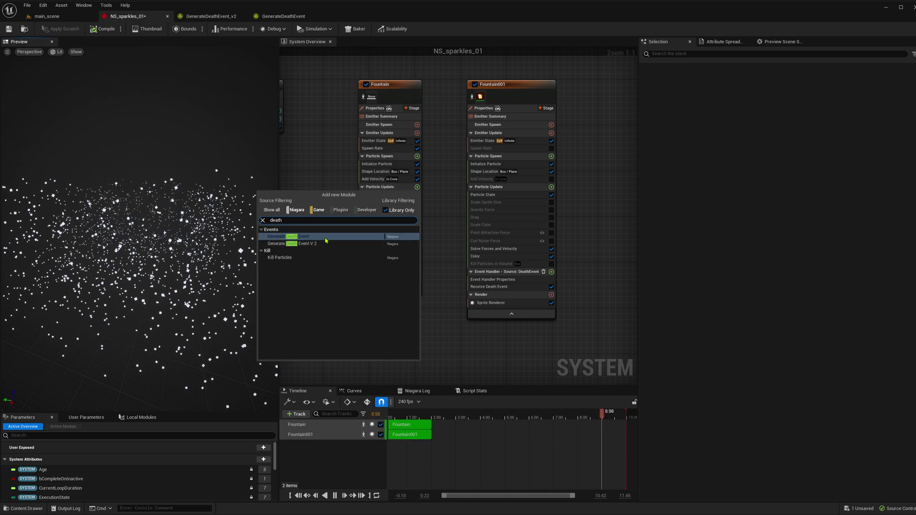
pyautogui.click(296, 236)
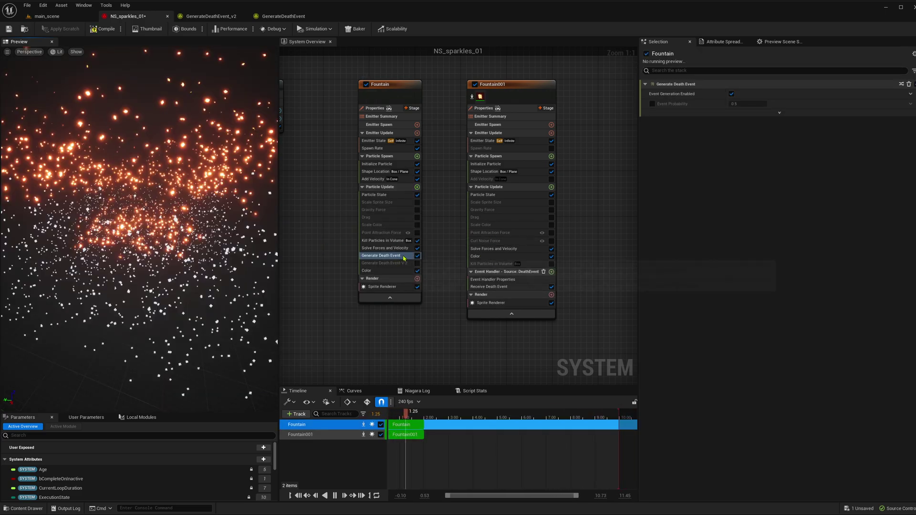
# Open the Generate Death Event module script, locate its asset in the content browser and filter the folder by "death"
pyautogui.doubleClick(397, 256)
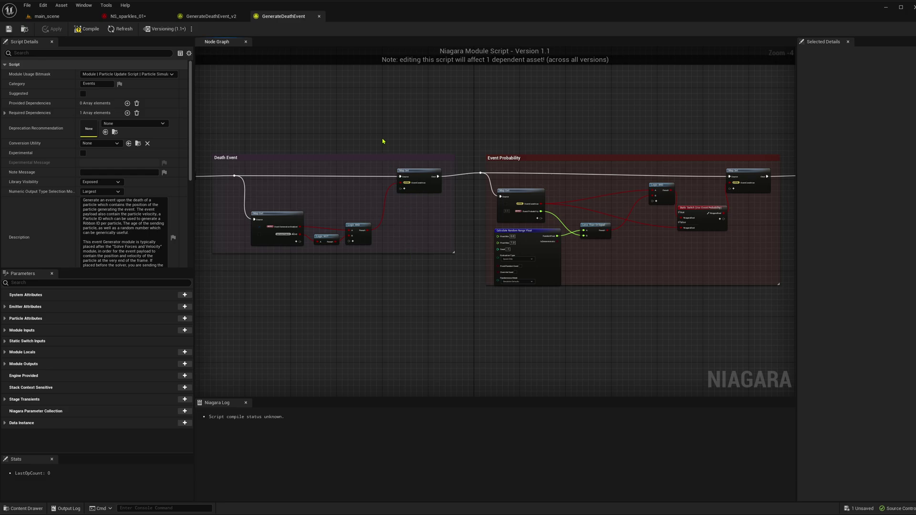
pyautogui.hotkey('ctrl', 'b')
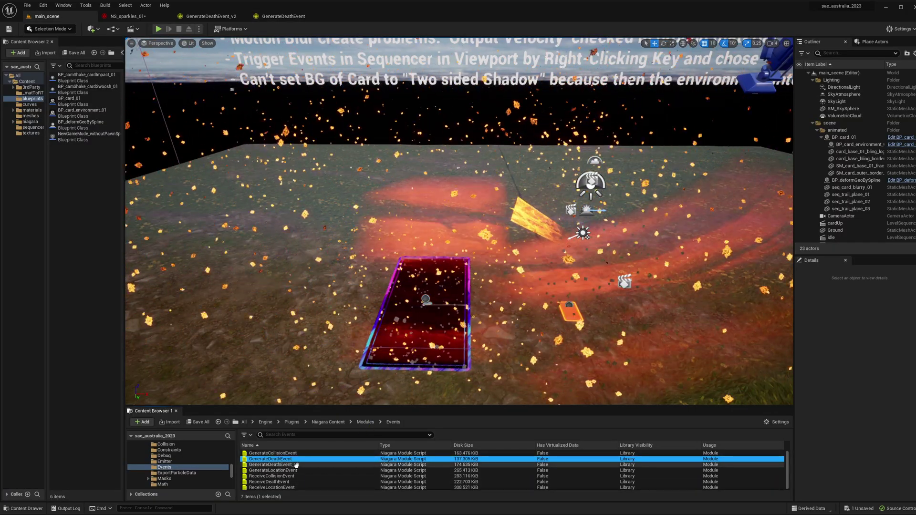
pyautogui.click(321, 435)
pyautogui.write('de')
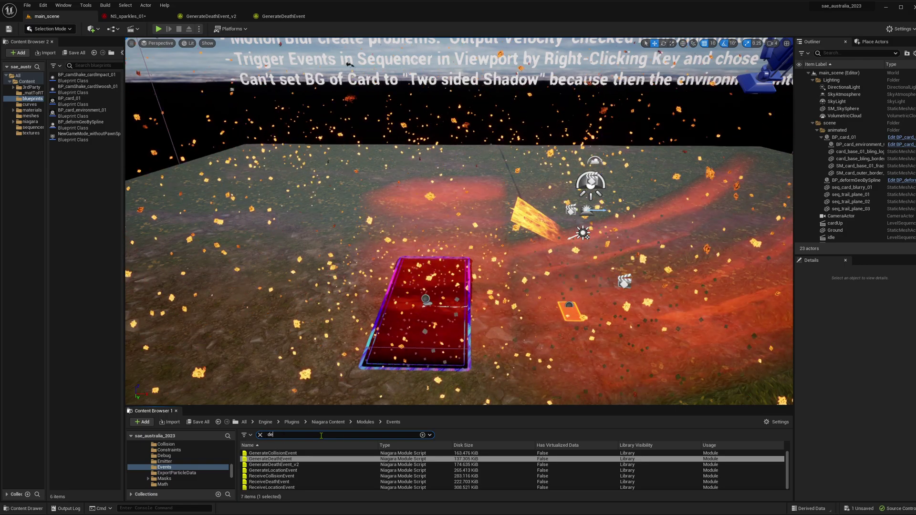
pyautogui.write('ath')
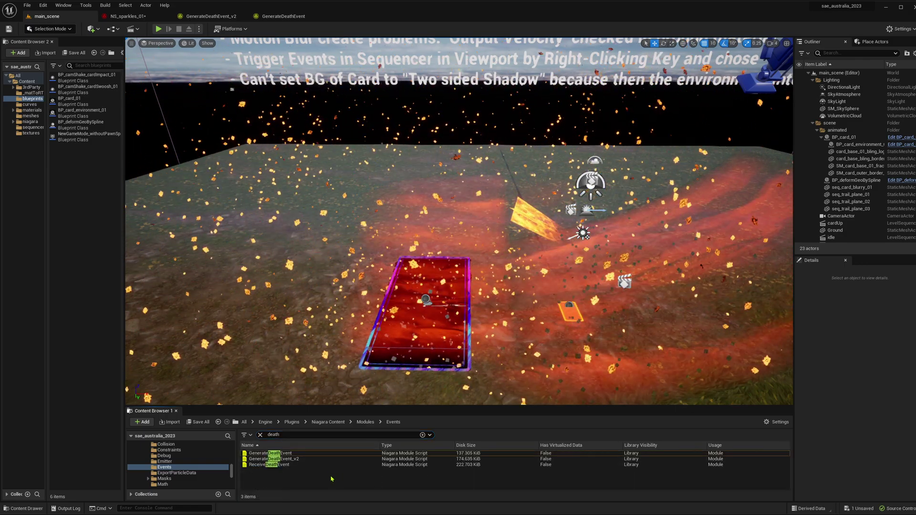
# Duplicate the GenerateDeathEvent script as GenerateDeathEvent_v3 and open the copy for editing
pyautogui.rightClick(287, 453)
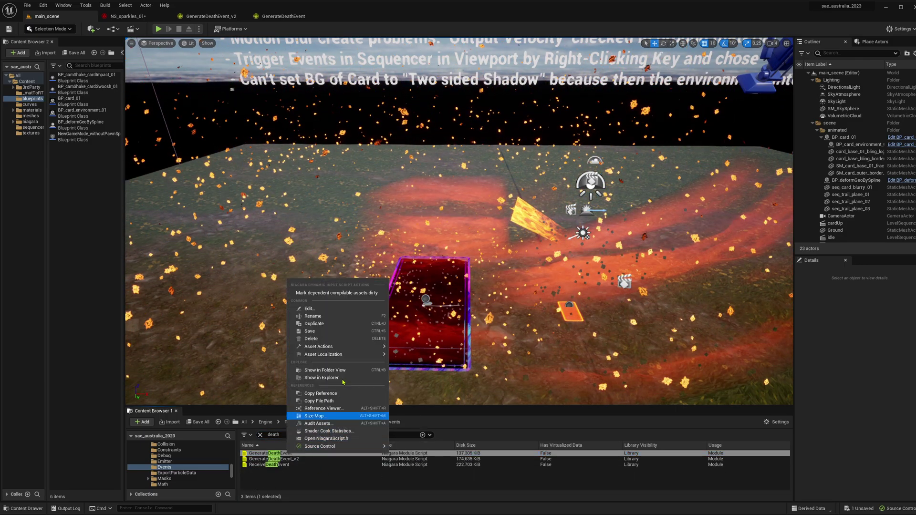
pyautogui.click(354, 324)
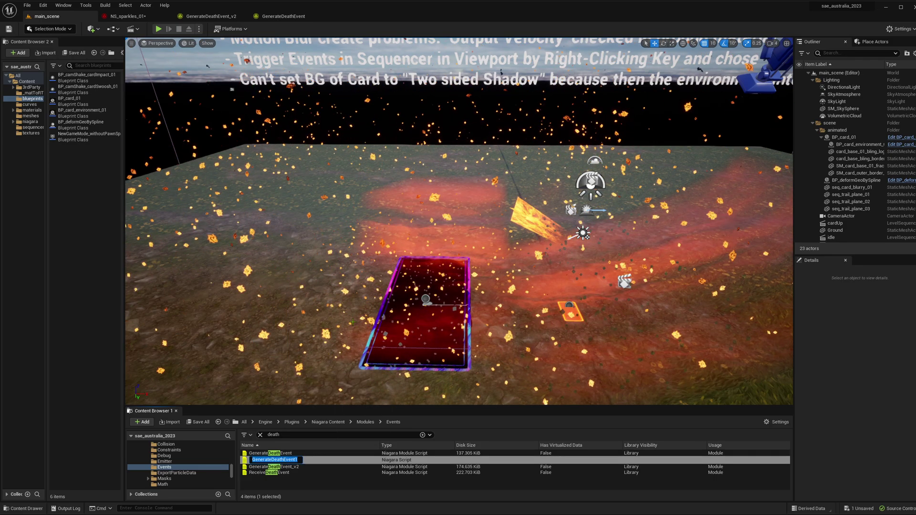
pyautogui.write('v3')
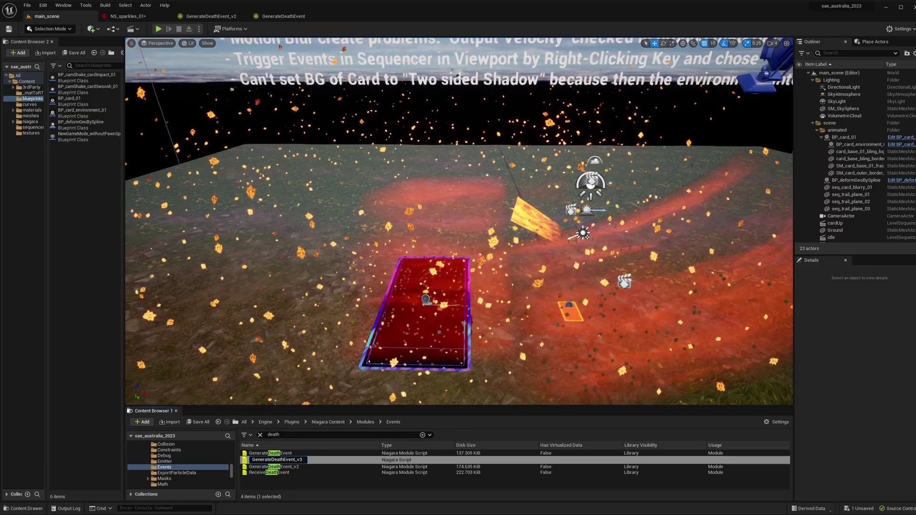
pyautogui.press('Return')
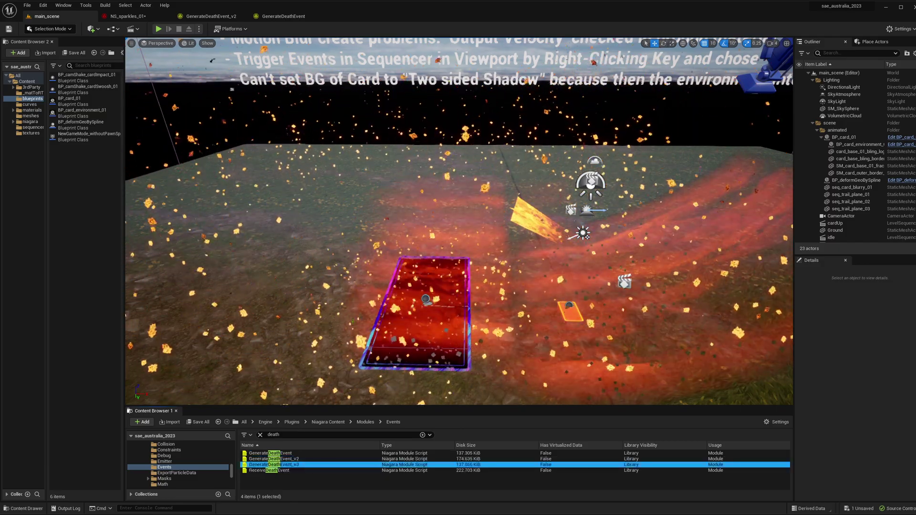
pyautogui.doubleClick(297, 465)
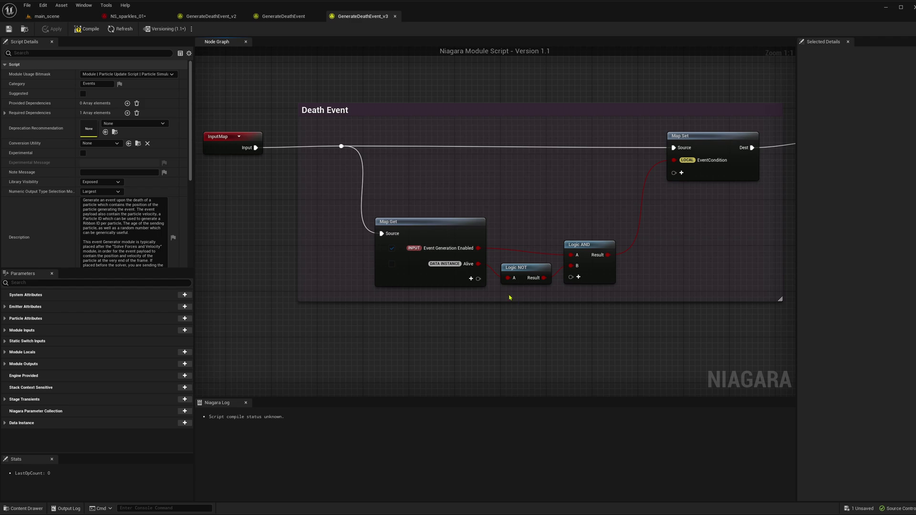
# Shift the Map Get node and its reroute point in the Death Event group away from the logic nodes to make room
pyautogui.moveTo(327, 138); pyautogui.dragTo(490, 305)
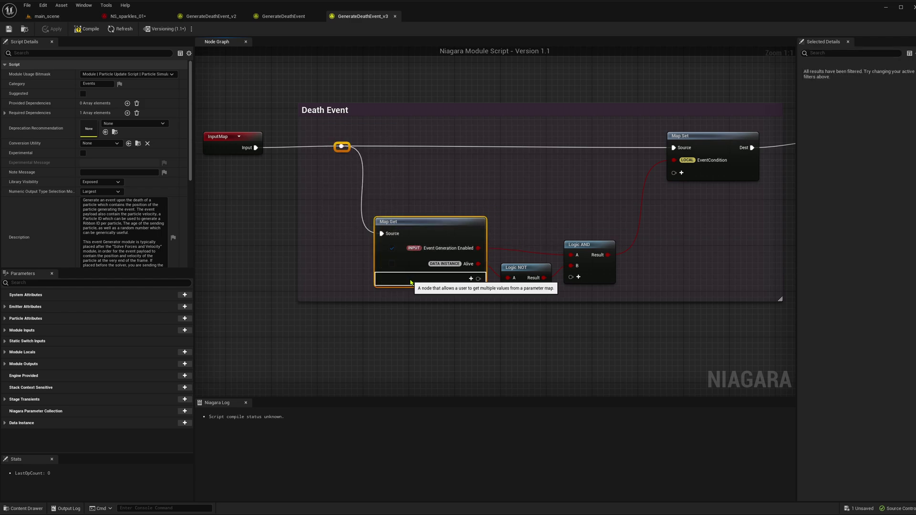
pyautogui.moveTo(422, 221); pyautogui.dragTo(387, 221)
pyautogui.click(416, 203)
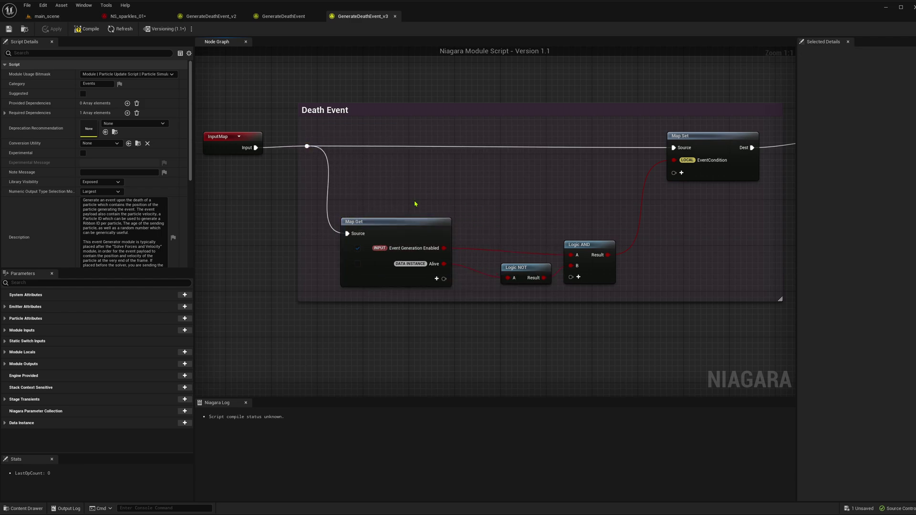
pyautogui.click(437, 279)
pyautogui.write('bool')
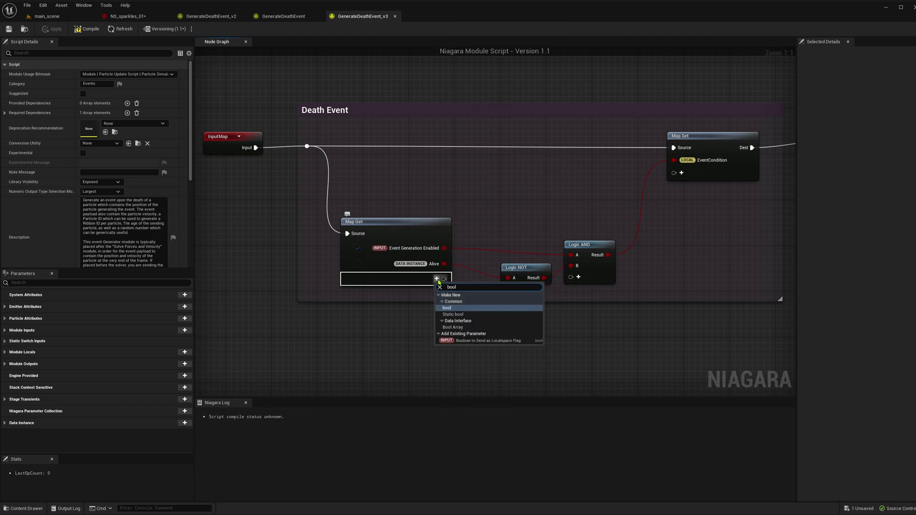
pyautogui.click(284, 328)
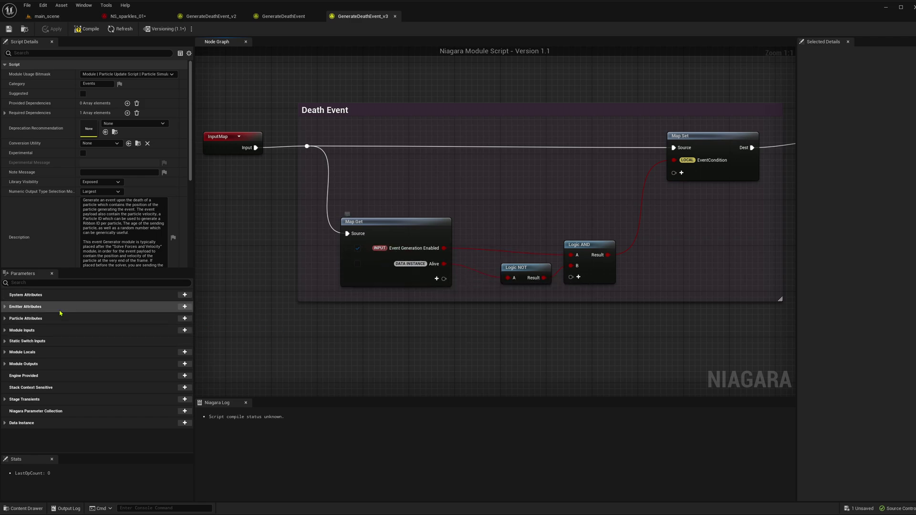
# Create a bool module input named DontSendEventWhenParticleDiedByAge
pyautogui.click(28, 331)
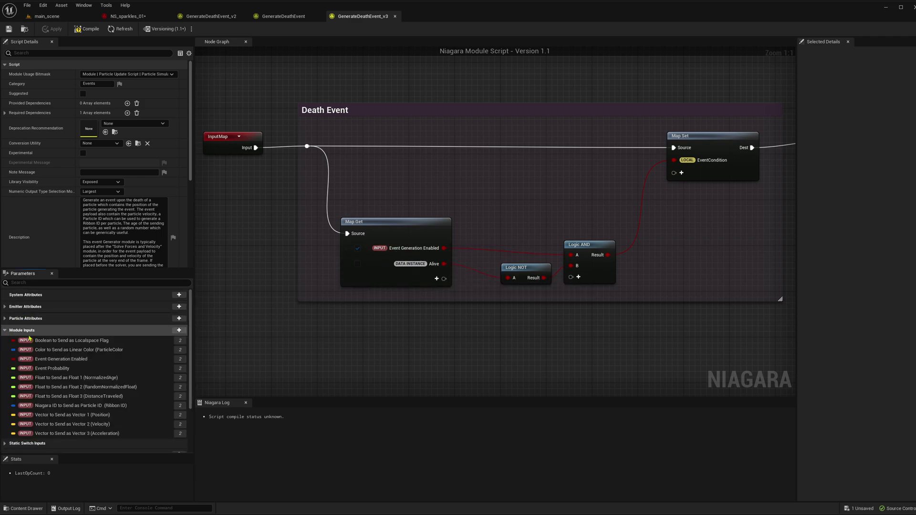
pyautogui.click(179, 331)
pyautogui.write('bool')
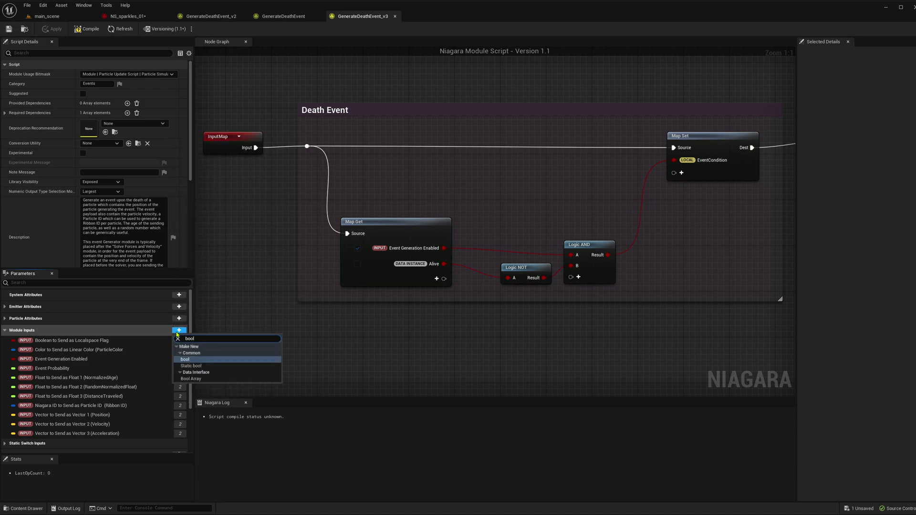
pyautogui.click(183, 360)
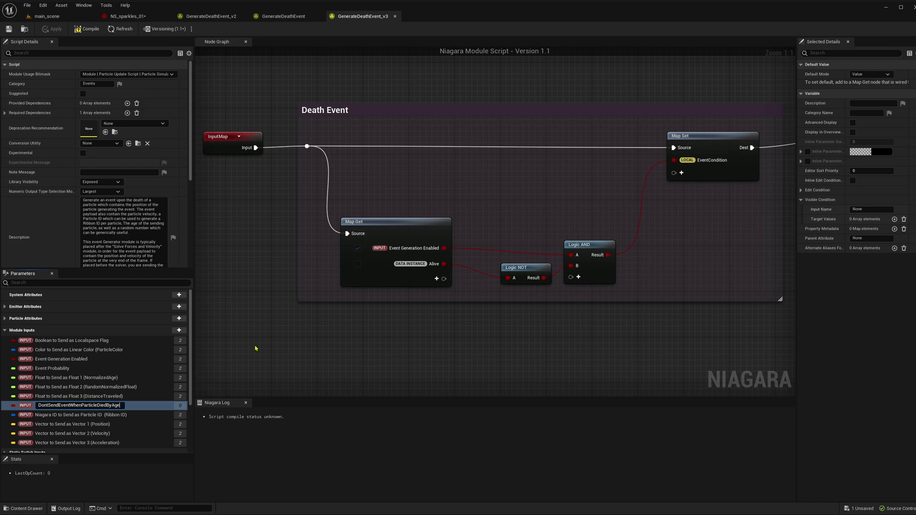
pyautogui.press('Return')
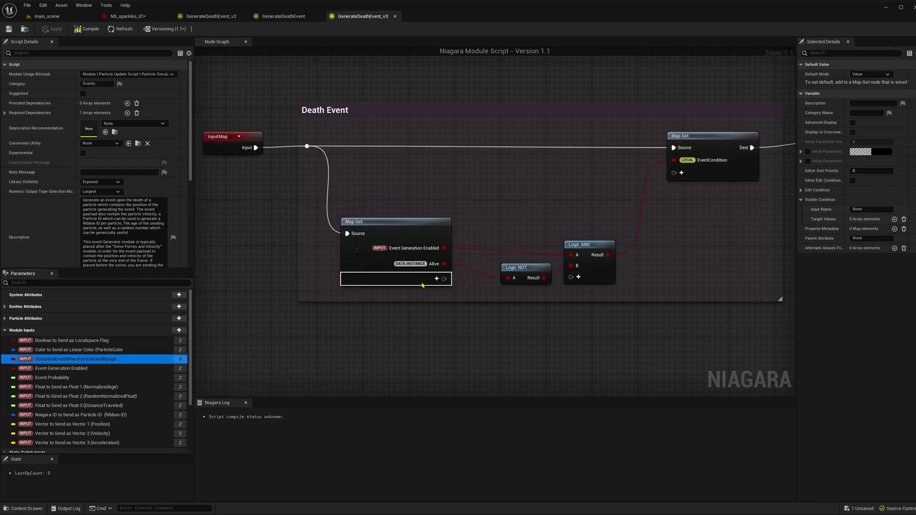
# Add the existing DontSendEventWhenParticleDiedByAge input to the Map Get node in the Death Event group, accepting the exposed-version warning
pyautogui.click(436, 279)
pyautogui.write('dont')
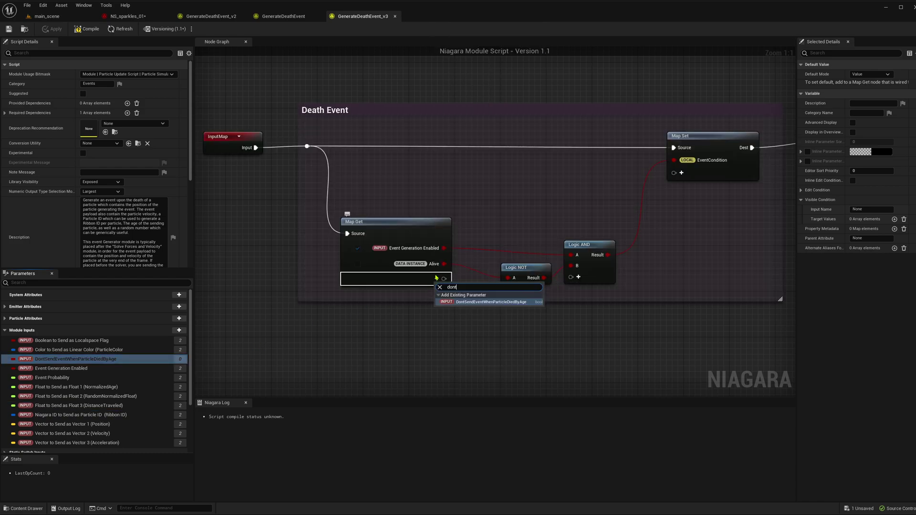
pyautogui.click(466, 303)
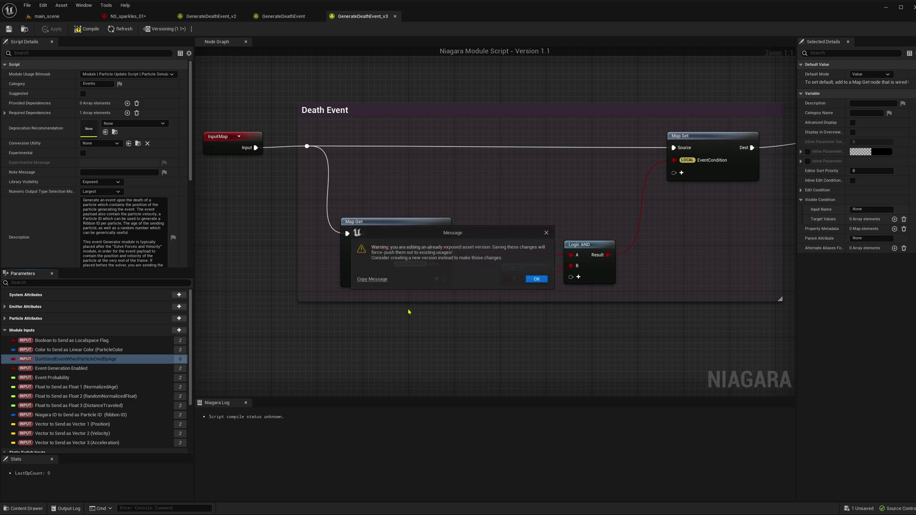
pyautogui.click(536, 280)
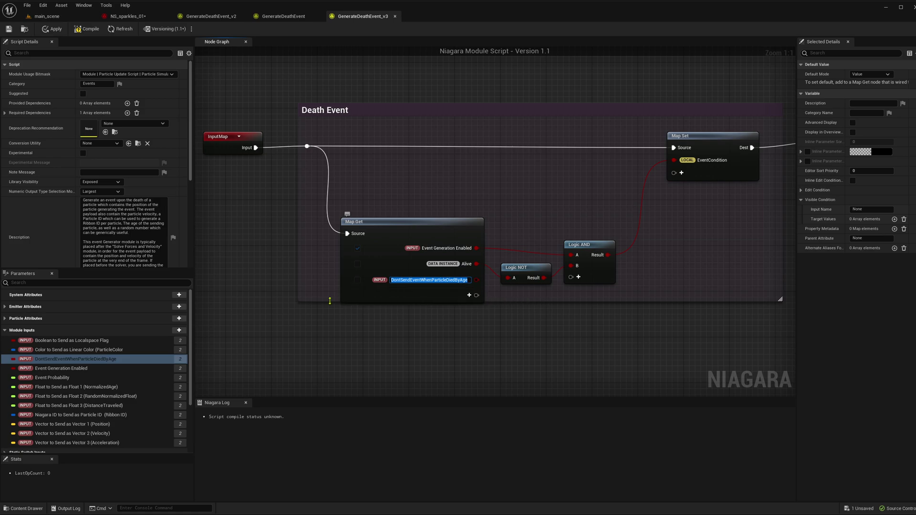
pyautogui.press('Return')
# Enlarge the Death Event comment box downward and move the Map Get node further from the logic nodes
pyautogui.moveTo(330, 301); pyautogui.dragTo(335, 324)
pyautogui.moveTo(465, 354); pyautogui.dragTo(447, 345, button='right')
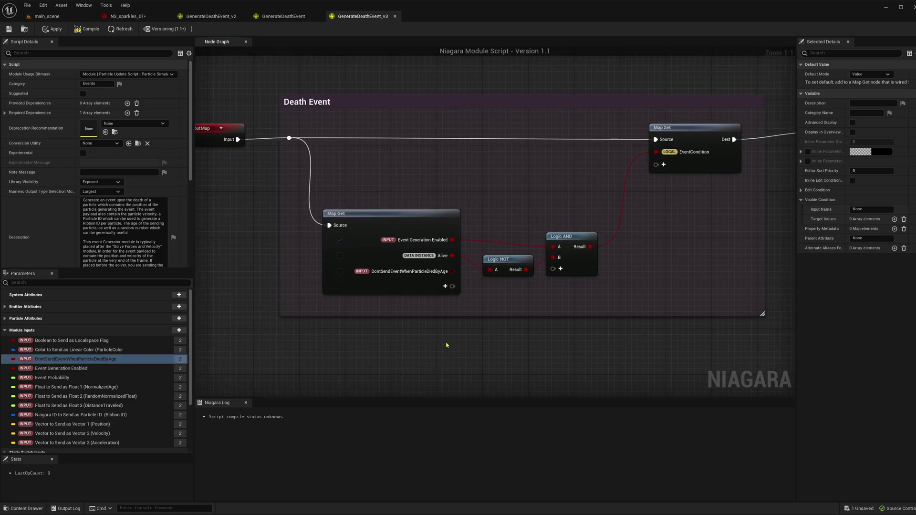
pyautogui.moveTo(404, 219); pyautogui.dragTo(381, 219)
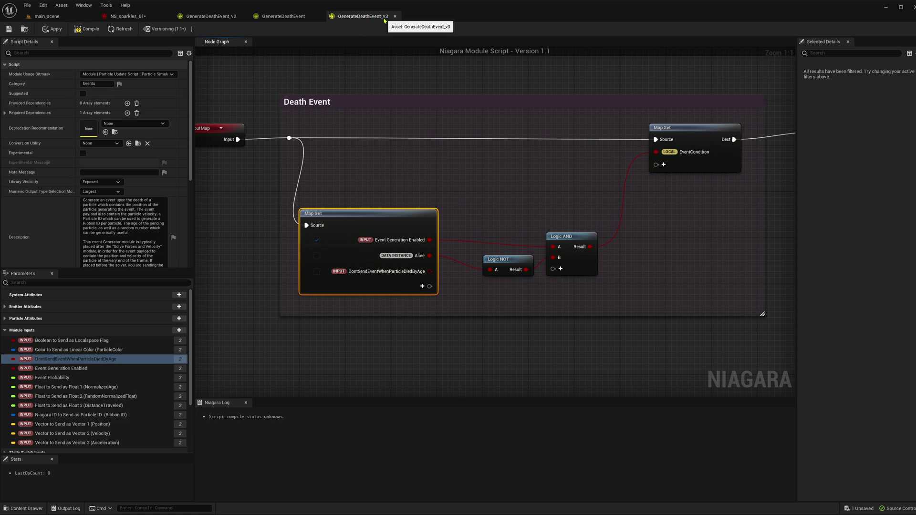
# Add the existing Particles NormalizedAge parameter to the Map Get node
pyautogui.moveTo(423, 288); pyautogui.dragTo(417, 282, button='right')
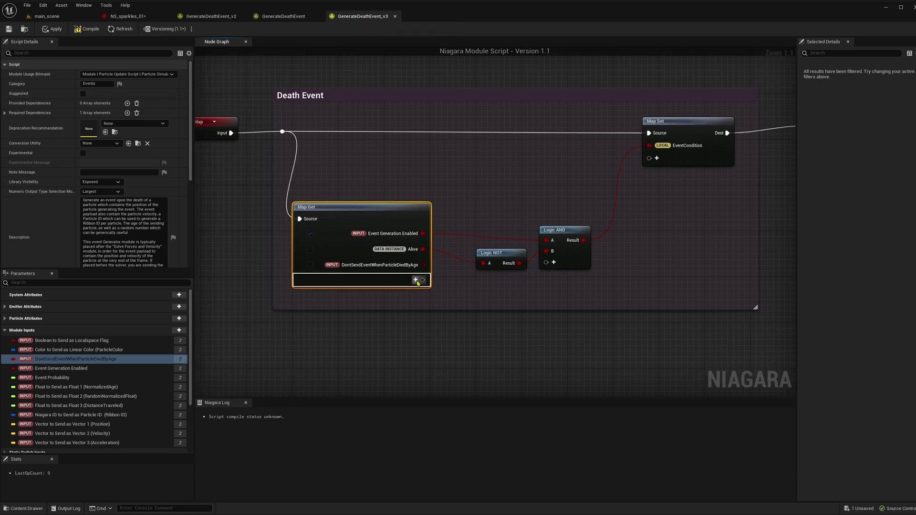
pyautogui.click(417, 281)
pyautogui.write('age')
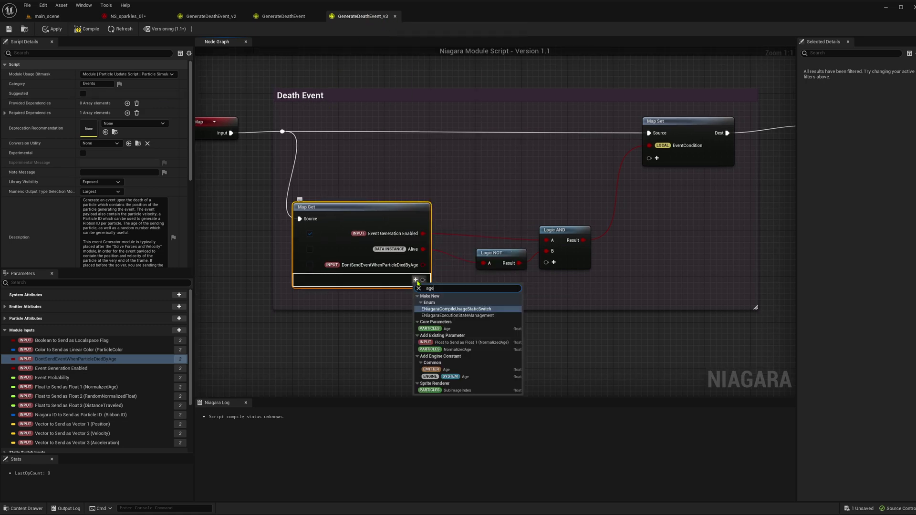
pyautogui.click(458, 351)
# Create a Logic NOT node fed by DontSendEventWhenParticleDiedByAge and place it below the existing Logic NOT
pyautogui.moveTo(475, 296); pyautogui.dragTo(454, 296, button='right')
pyautogui.moveTo(489, 284); pyautogui.dragTo(548, 247)
pyautogui.click(544, 276)
pyautogui.moveTo(544, 275); pyautogui.dragTo(478, 261, button='right')
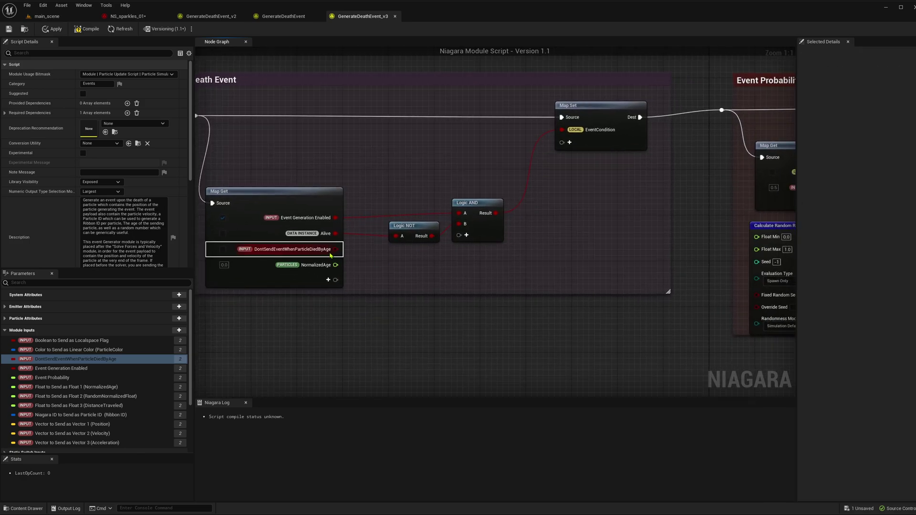
pyautogui.moveTo(337, 250); pyautogui.dragTo(405, 263)
pyautogui.write('not')
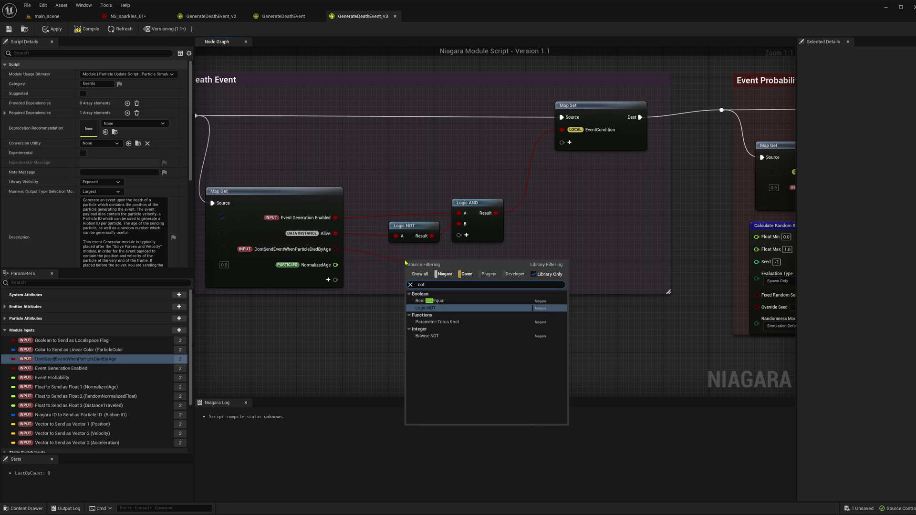
pyautogui.press('Return')
pyautogui.moveTo(412, 263); pyautogui.dragTo(400, 262)
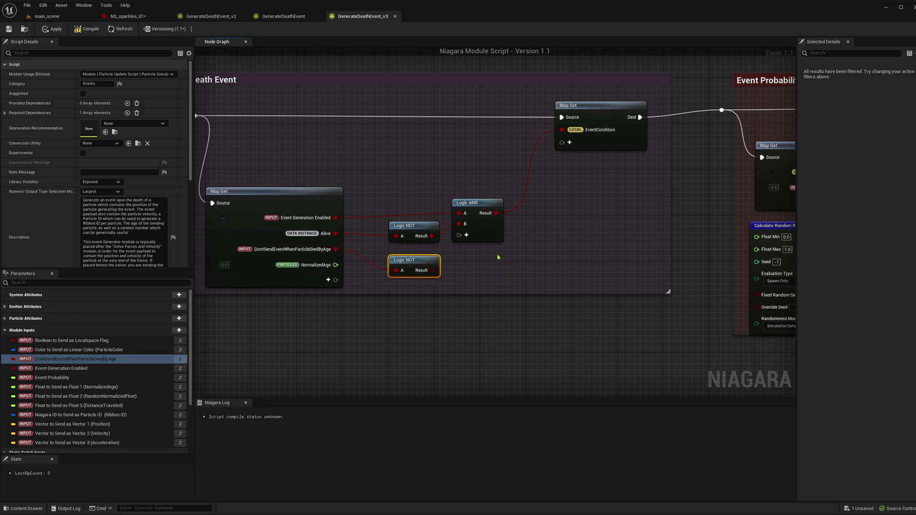
# Create a second Logic AND node fed by the existing Logic AND's result and place it beyond that node
pyautogui.moveTo(497, 256); pyautogui.dragTo(475, 259, button='right')
pyautogui.moveTo(465, 216); pyautogui.dragTo(511, 242)
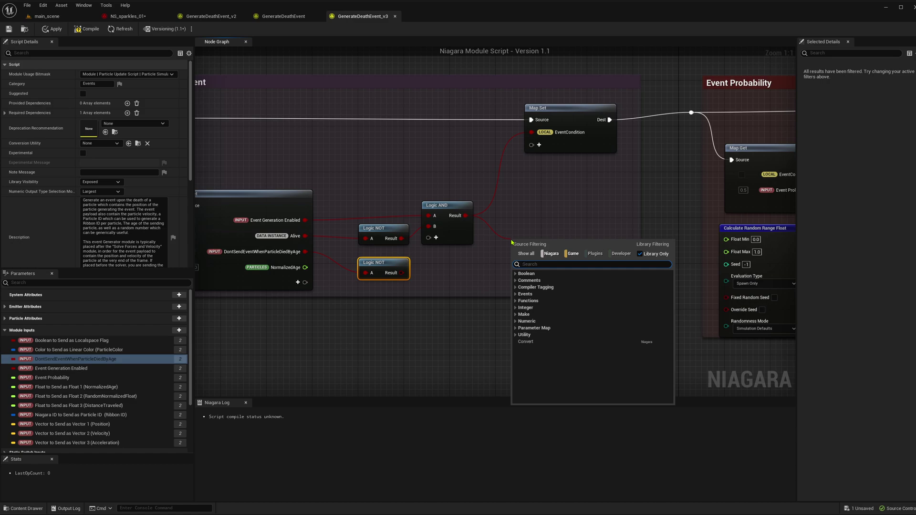
pyautogui.write('and')
pyautogui.press('Return')
pyautogui.moveTo(564, 281); pyautogui.dragTo(610, 293)
# Insert a Logic OR between the lower Logic NOT and the new Logic AND, then wire that AND's result to EventCondition
pyautogui.moveTo(440, 283); pyautogui.dragTo(568, 274)
pyautogui.write('or')
pyautogui.press('Return')
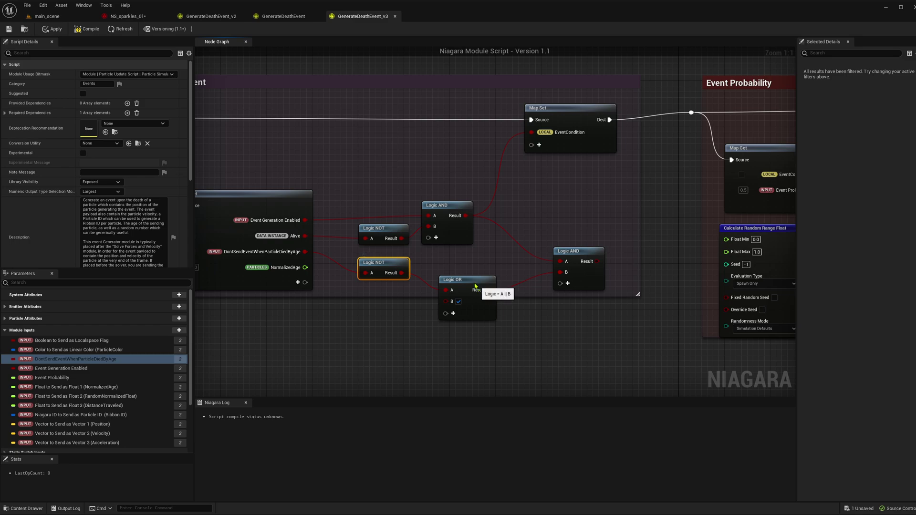
pyautogui.moveTo(480, 288); pyautogui.dragTo(486, 293)
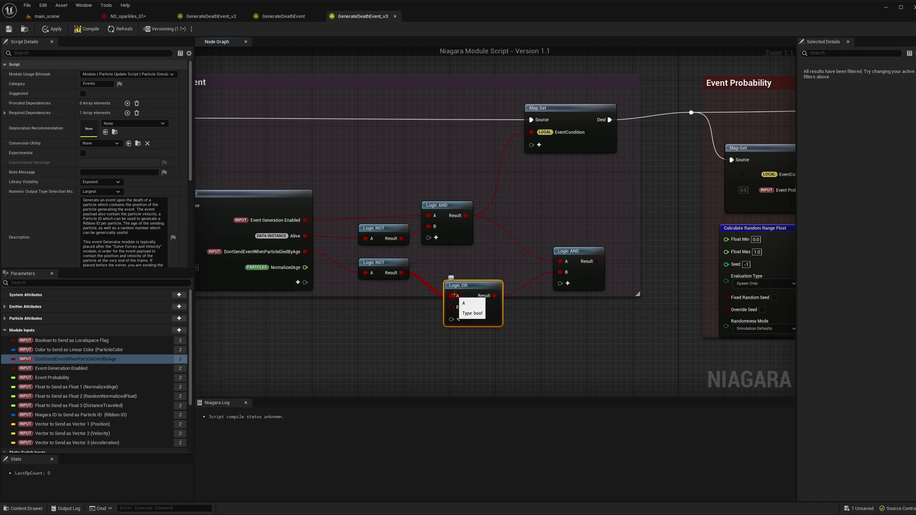
pyautogui.moveTo(591, 278); pyautogui.dragTo(532, 132)
# Add a Less Than node fed by NormalizedAge, convert its B pin to float and set it to 1.0
pyautogui.moveTo(544, 313); pyautogui.dragTo(594, 298, button='right')
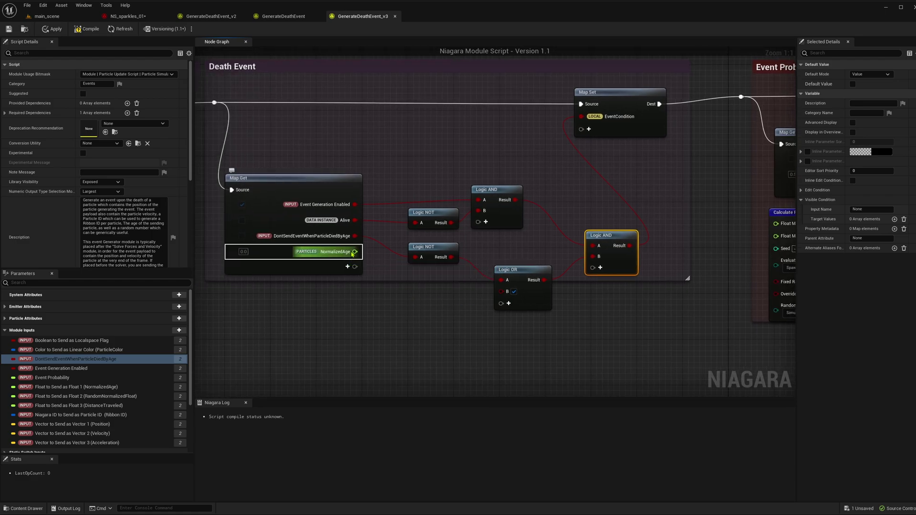
pyautogui.moveTo(452, 311); pyautogui.dragTo(445, 282, button='right')
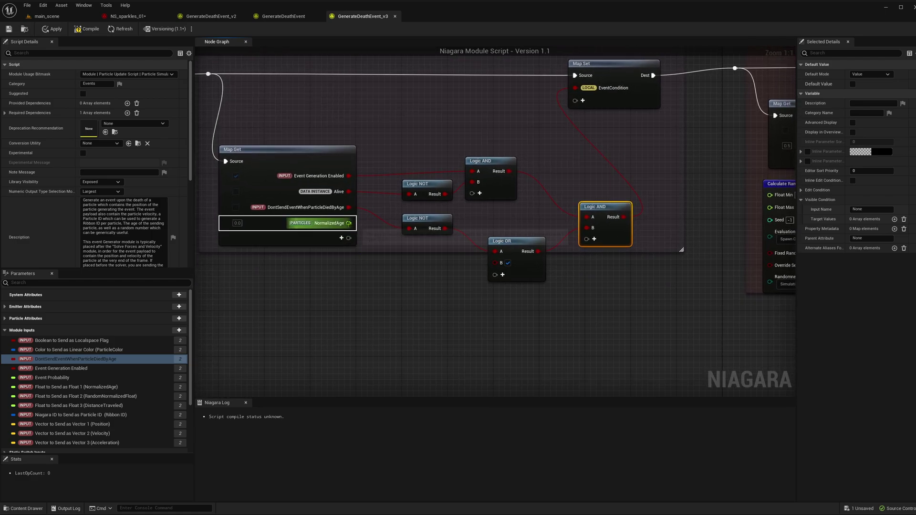
pyautogui.moveTo(349, 223); pyautogui.dragTo(383, 307)
pyautogui.write('<')
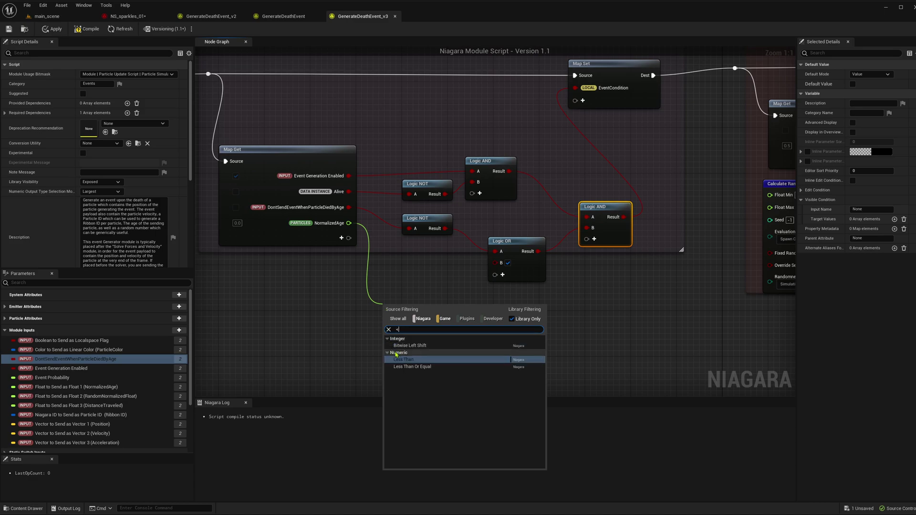
pyautogui.click(398, 360)
pyautogui.rightClick(388, 325)
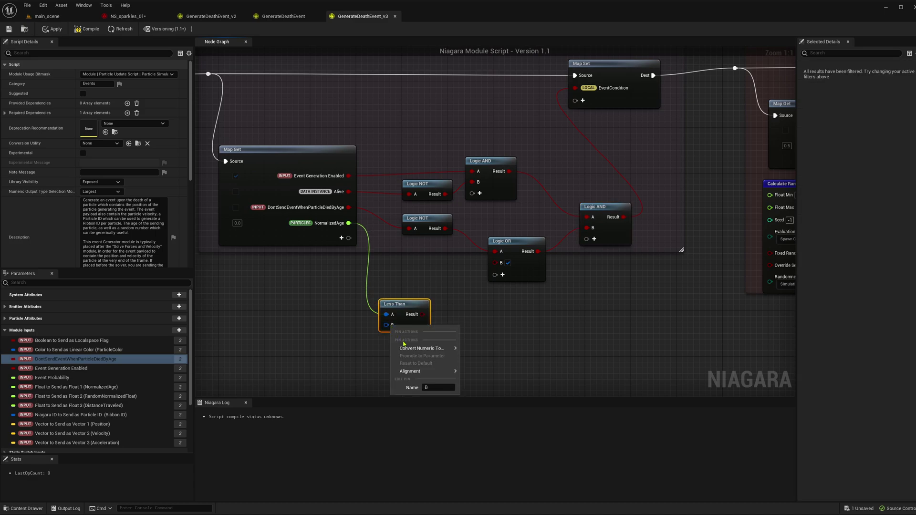
pyautogui.moveTo(422, 348)
pyautogui.click(474, 360)
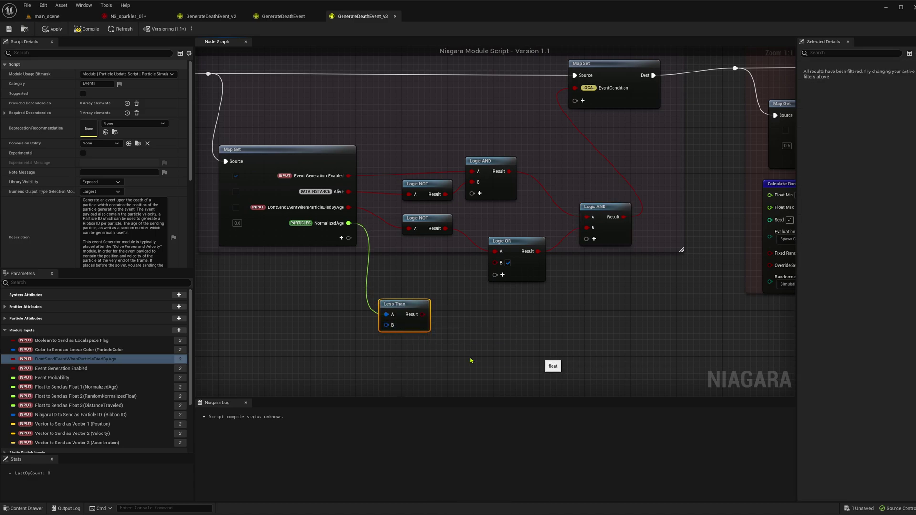
pyautogui.write('1')
pyautogui.click(439, 345)
pyautogui.moveTo(422, 328); pyautogui.dragTo(428, 327)
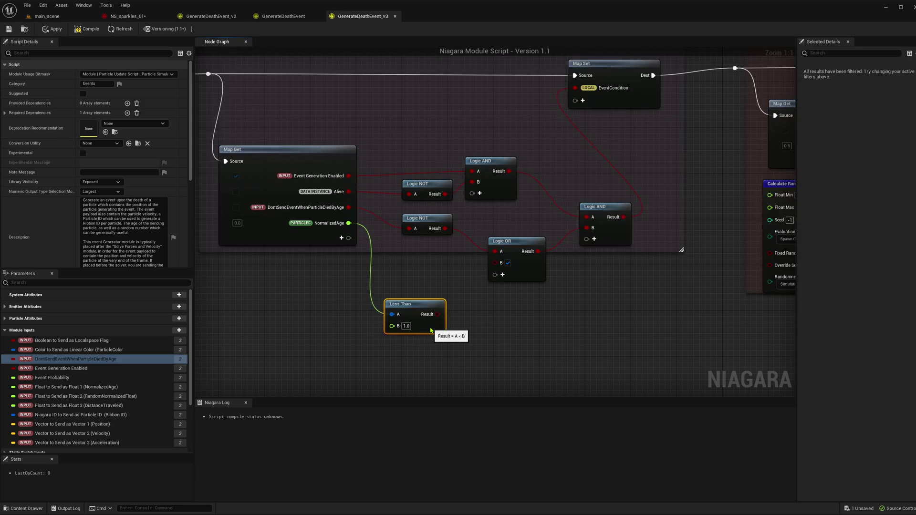
# Combine DontSendEventWhenParticleDiedByAge with the Less Than result in a new Logic AND and wire its result to the Logic OR's B pin
pyautogui.moveTo(349, 207); pyautogui.dragTo(451, 277)
pyautogui.write('and')
pyautogui.press('Return')
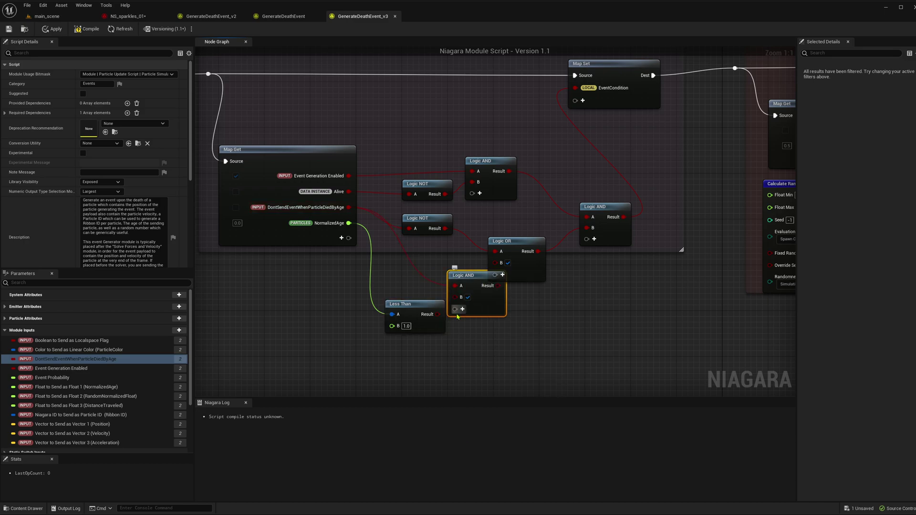
pyautogui.moveTo(431, 329); pyautogui.dragTo(425, 340)
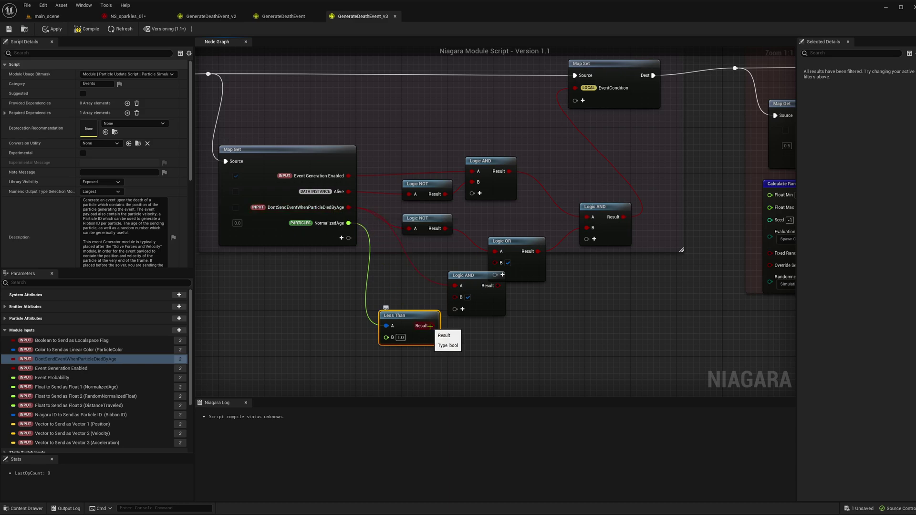
pyautogui.moveTo(455, 300)
pyautogui.mouseDown()
pyautogui.moveTo(428, 326)
pyautogui.moveTo(481, 305)
pyautogui.moveTo(454, 298)
pyautogui.mouseUp()
pyautogui.hotkey('ctrl', 'z')
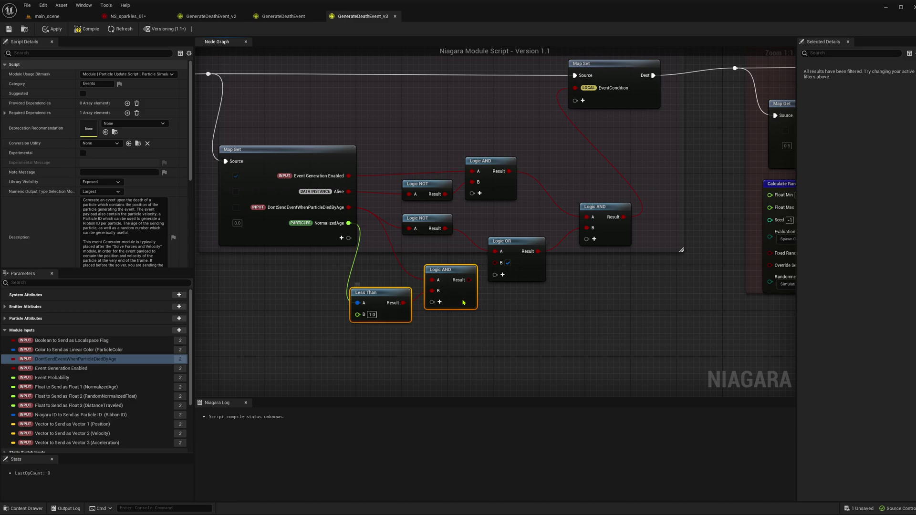
pyautogui.moveTo(472, 280); pyautogui.dragTo(495, 264)
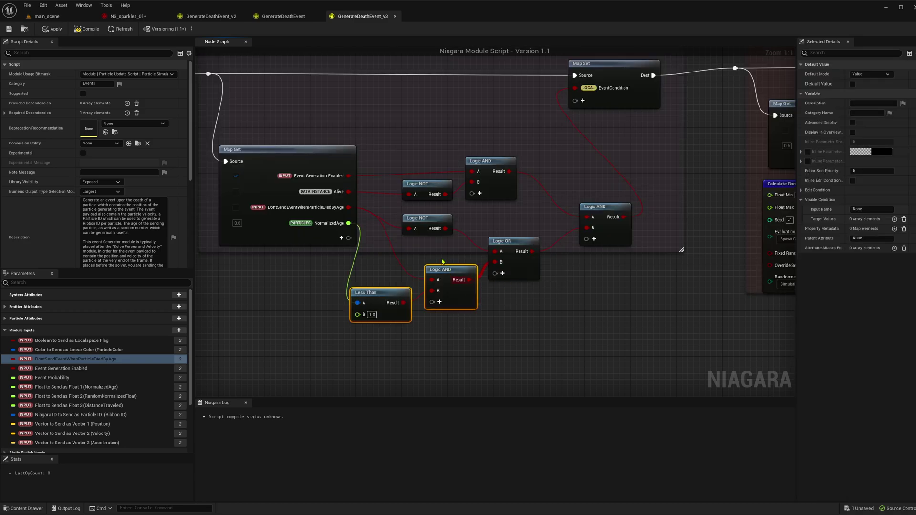
# Review the logic chain from the Less Than, AND, NOT and OR nodes through to the final AND feeding EventCondition
pyautogui.click(525, 267)
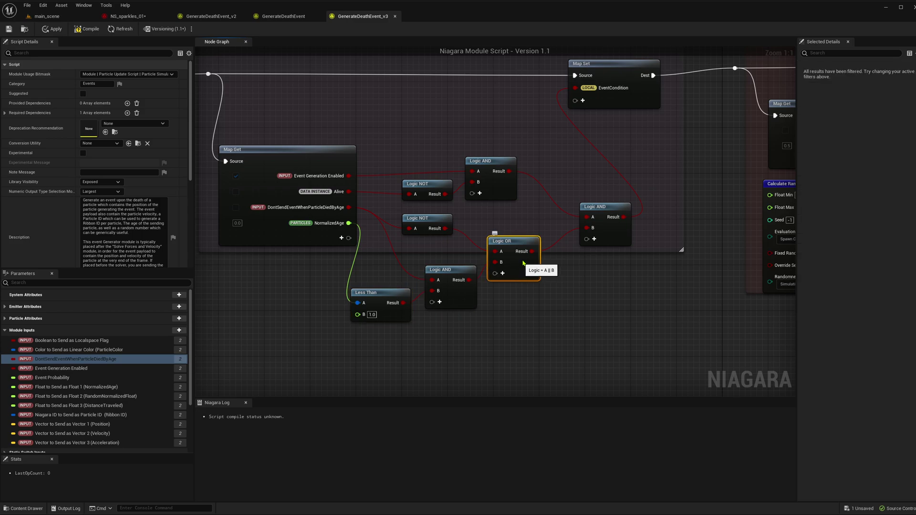
pyautogui.moveTo(448, 353); pyautogui.dragTo(408, 305)
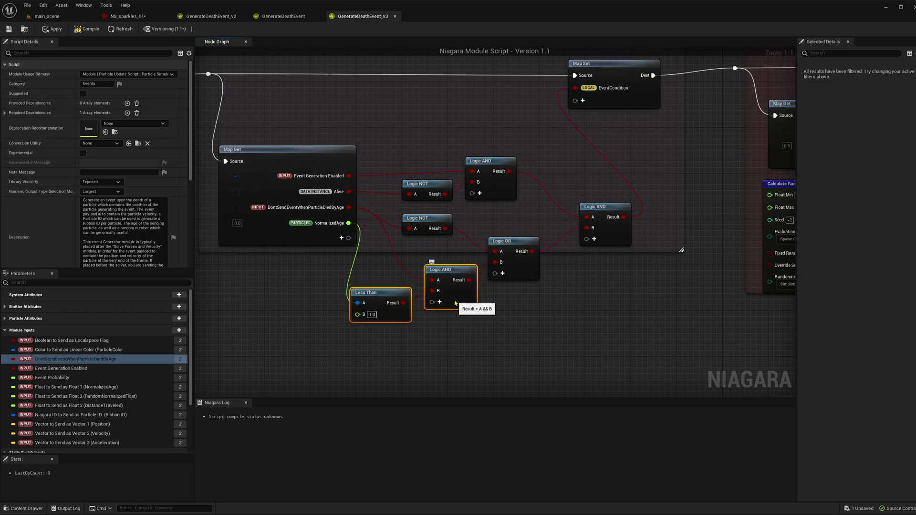
pyautogui.moveTo(457, 291); pyautogui.dragTo(446, 299, button='right')
pyautogui.click(436, 239)
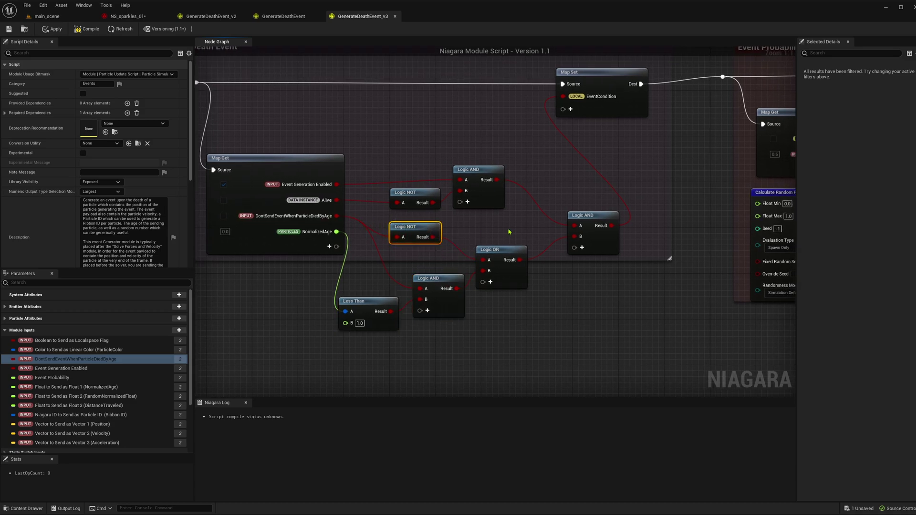
pyautogui.moveTo(509, 232)
pyautogui.mouseDown(button='right')
pyautogui.moveTo(481, 250)
pyautogui.moveTo(501, 221)
pyautogui.mouseUp(button='right')
pyautogui.click(552, 253)
pyautogui.click(487, 222)
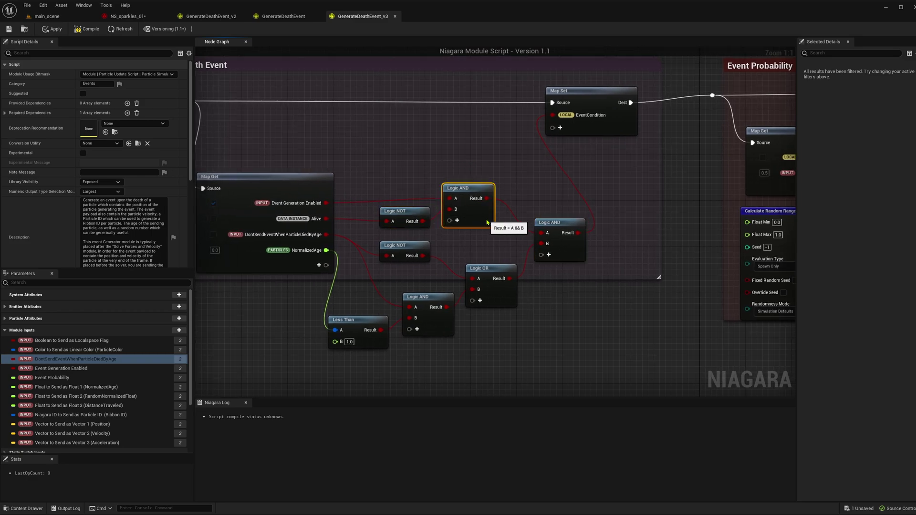
pyautogui.click(549, 237)
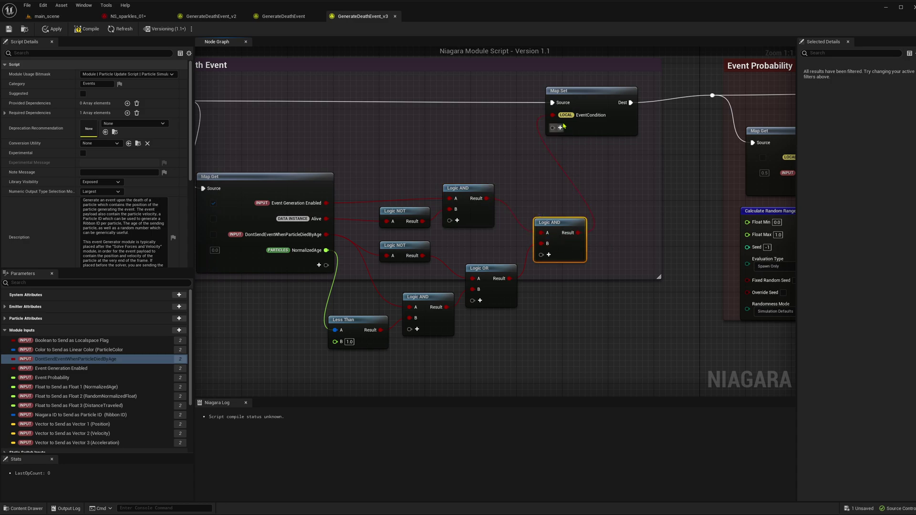
# Compile the GenerateDeathEvent_v3 module script and return to the NS_sparkles_01 system
pyautogui.click(89, 29)
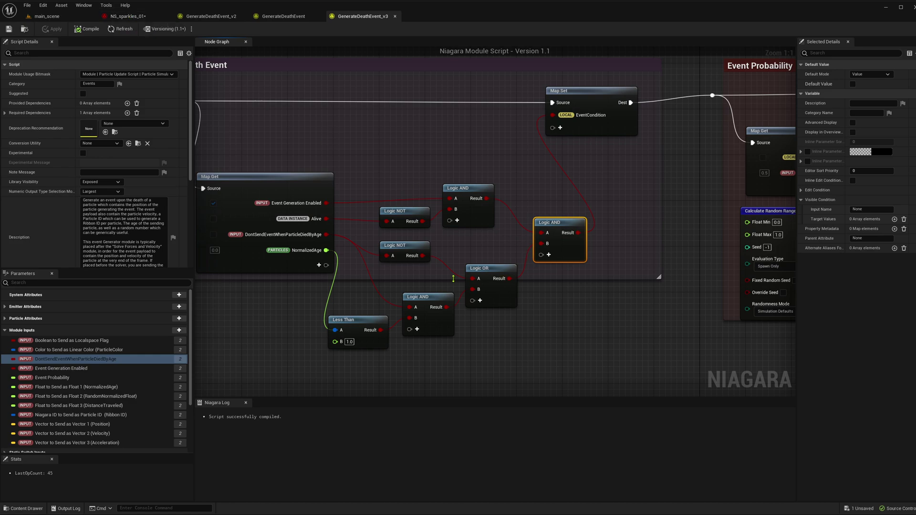
pyautogui.click(113, 361)
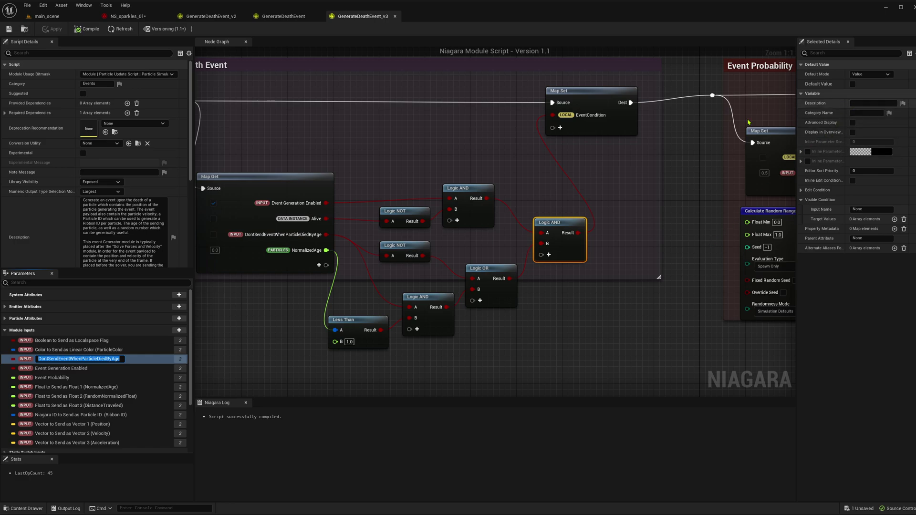
pyautogui.click(128, 16)
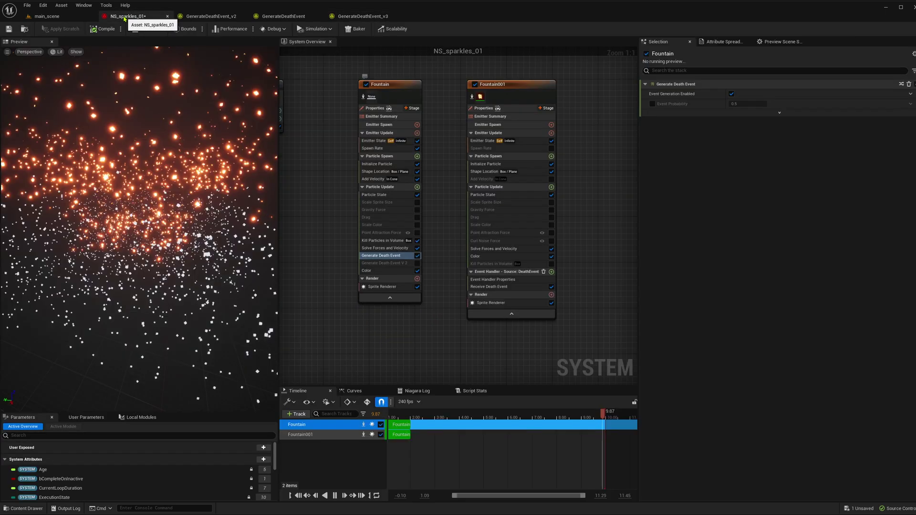
# Disable Generate Death Event in the Fountain emitter and add the Generate Death Event V 3 module to its Particle Update stage
pyautogui.click(417, 256)
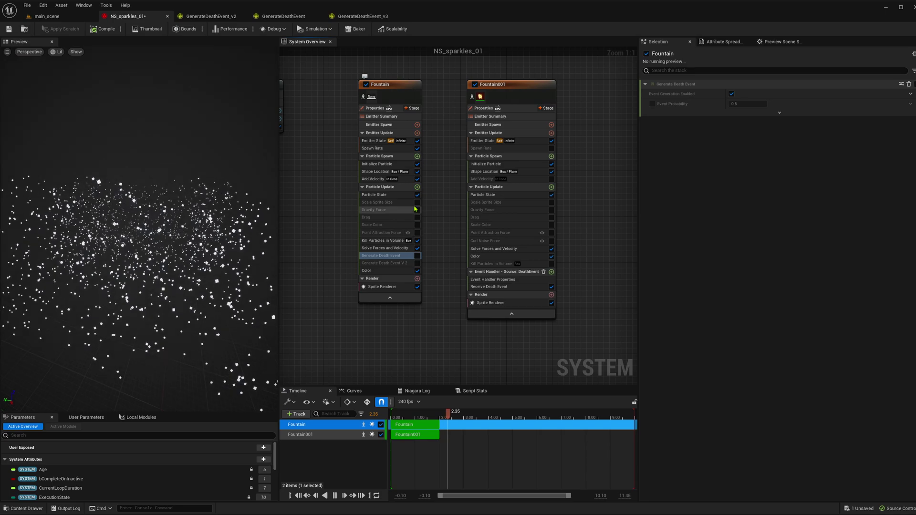
pyautogui.click(417, 188)
pyautogui.write('v3')
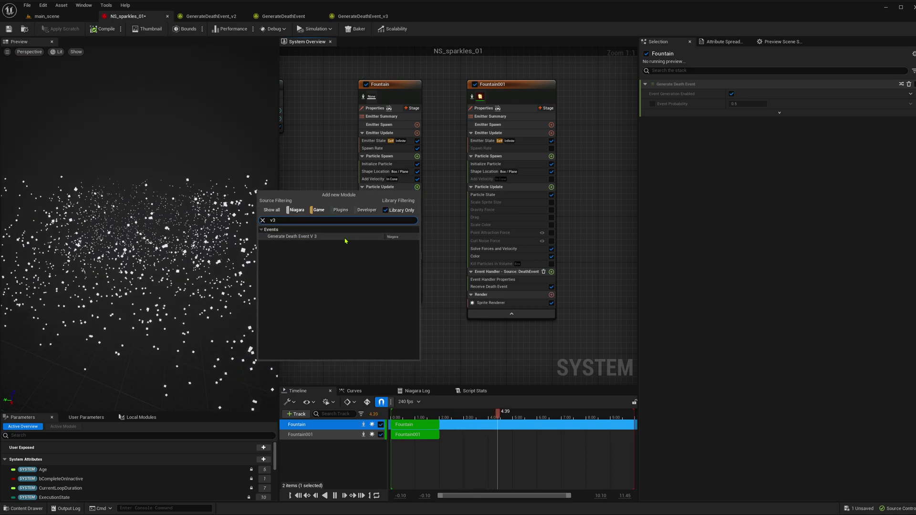
pyautogui.click(395, 237)
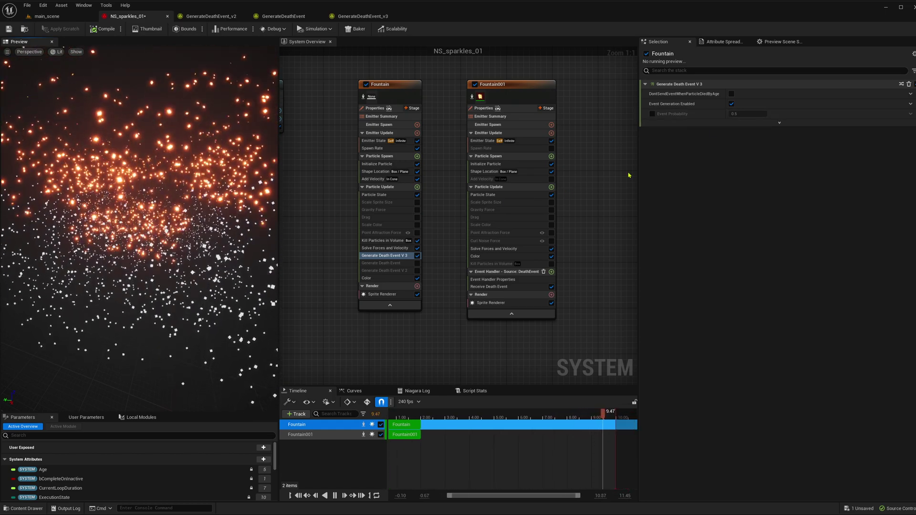
# Enable DontSendEventWhenParticleDiedByAge on the Generate Death Event V 3 module and check the particle preview
pyautogui.click(731, 94)
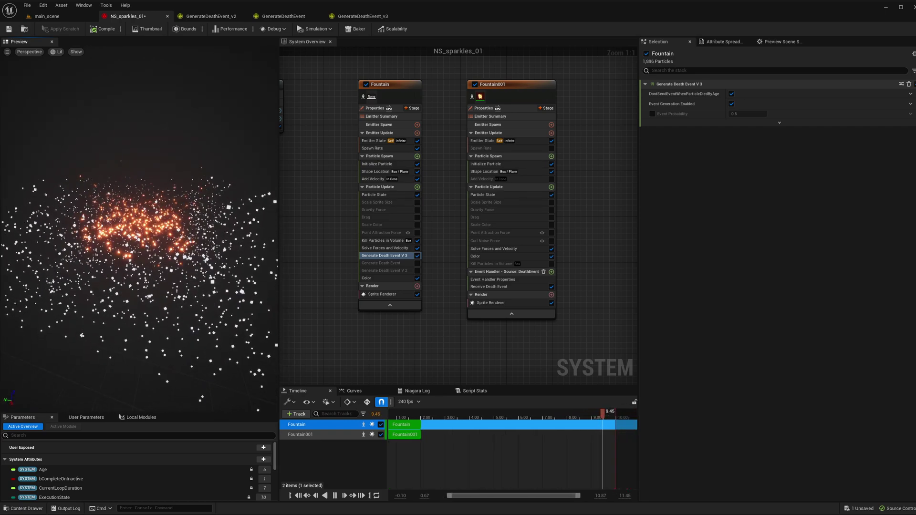
pyautogui.click(387, 260)
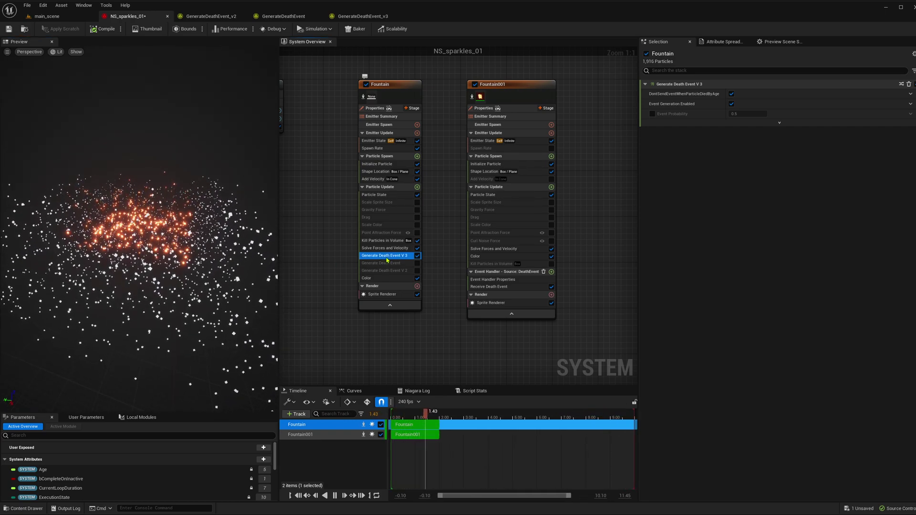
pyautogui.moveTo(173, 255); pyautogui.dragTo(173, 272)
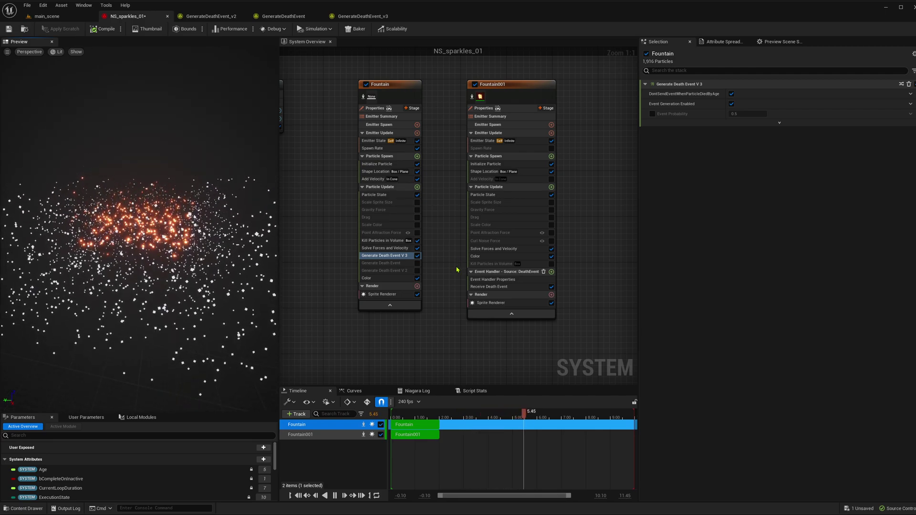
# Open the GenerateDeathEvent_v2 script and examine its commented logic for particles that died of age
pyautogui.click(211, 16)
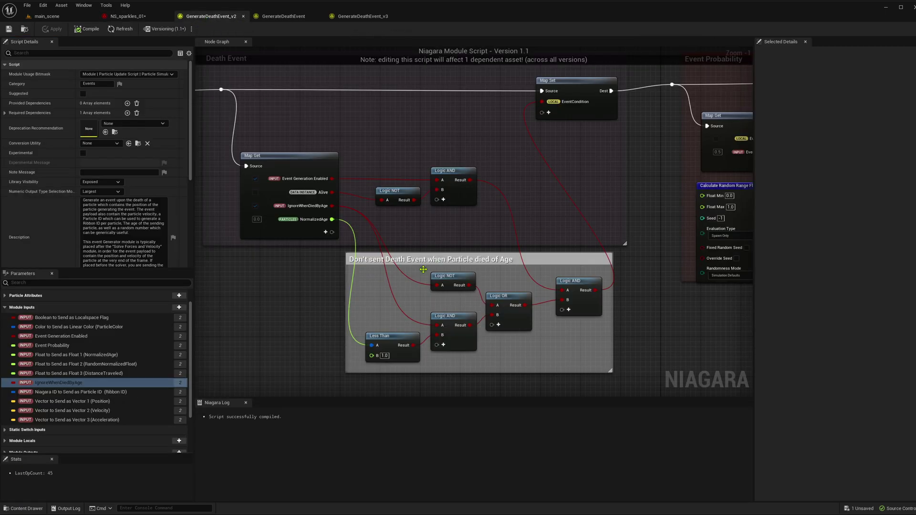
pyautogui.scroll(1, 281, 288)
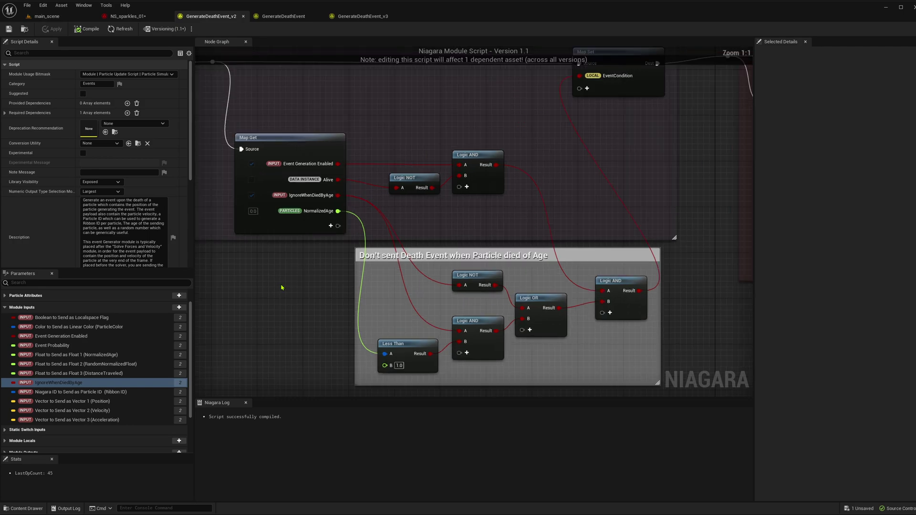